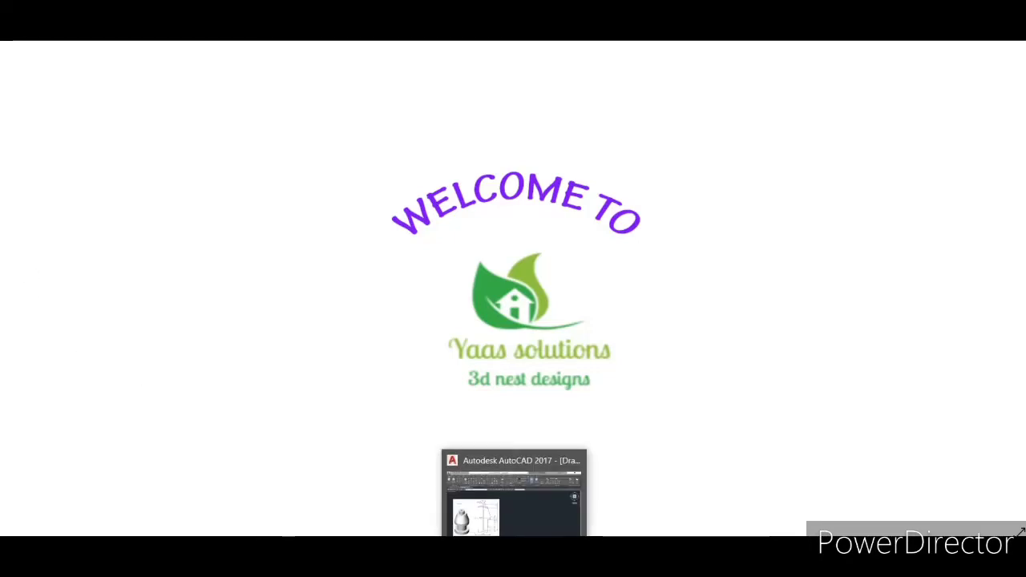
Switch to the AutoCAD drawing that shows the Ex. A13 reference image of the turned part.
click(514, 493)
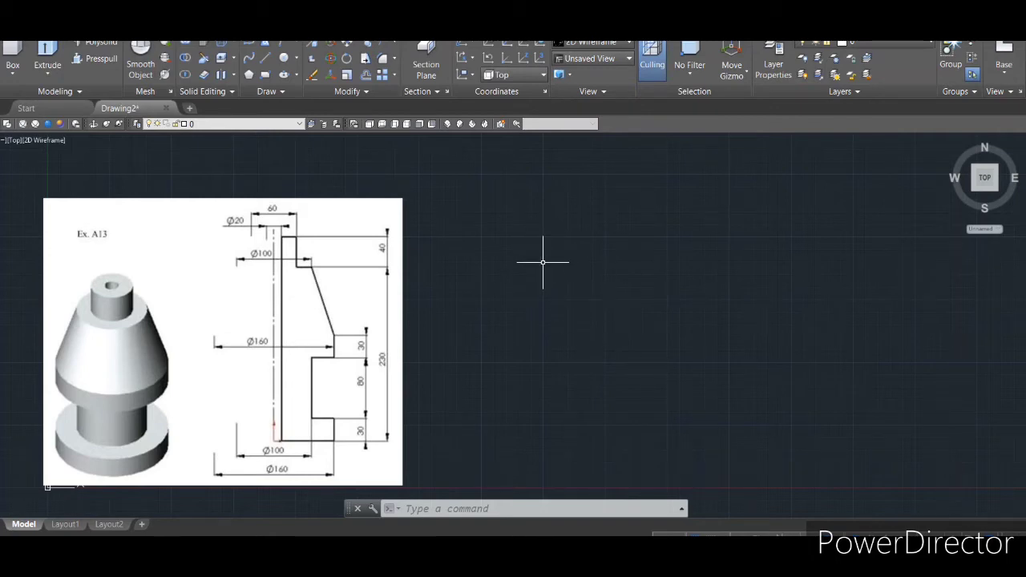
Start a line at the profile's start point with a 40-unit segment, then a 230-unit left edge.
text(1)
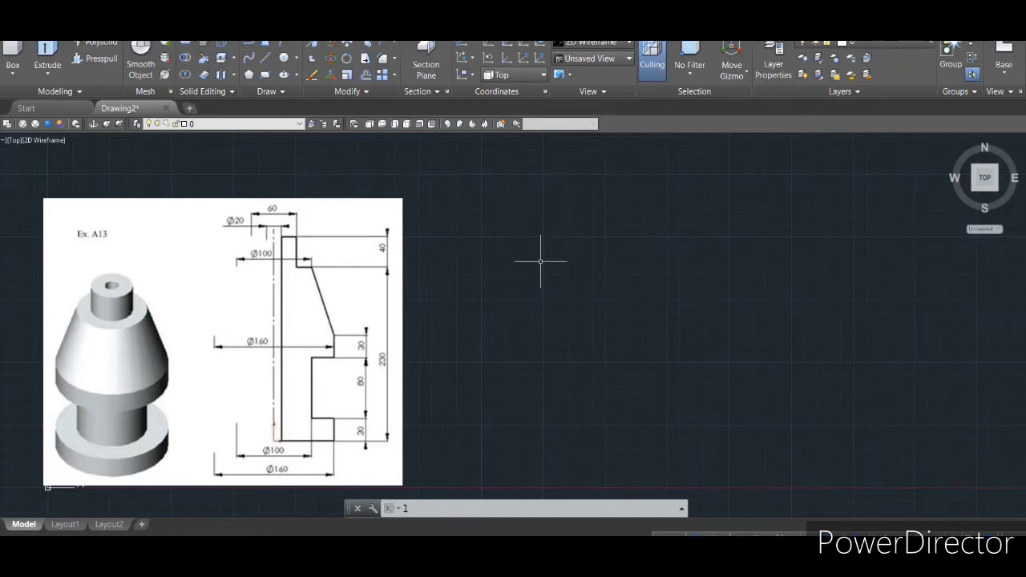
key(Return)
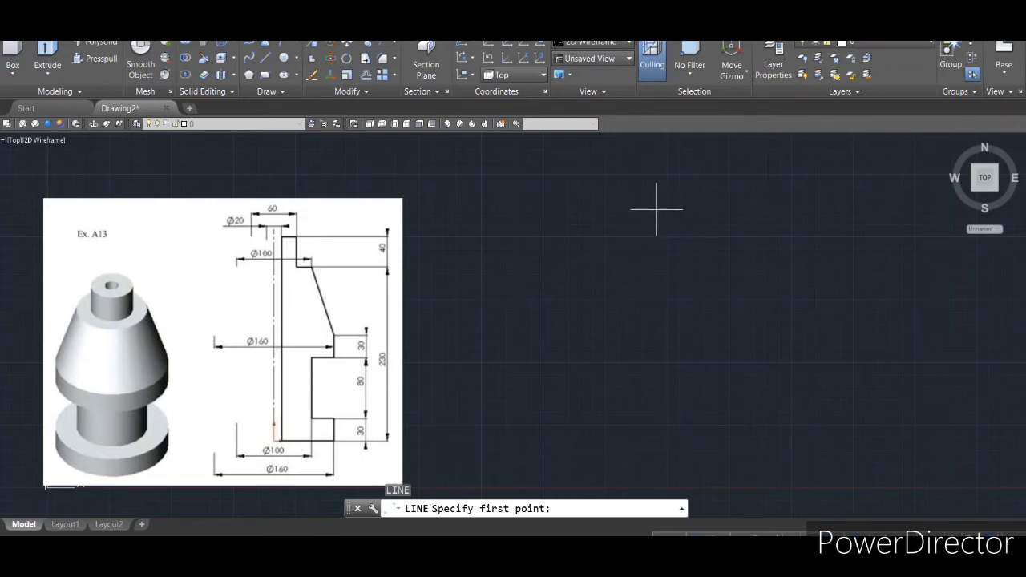
click(654, 200)
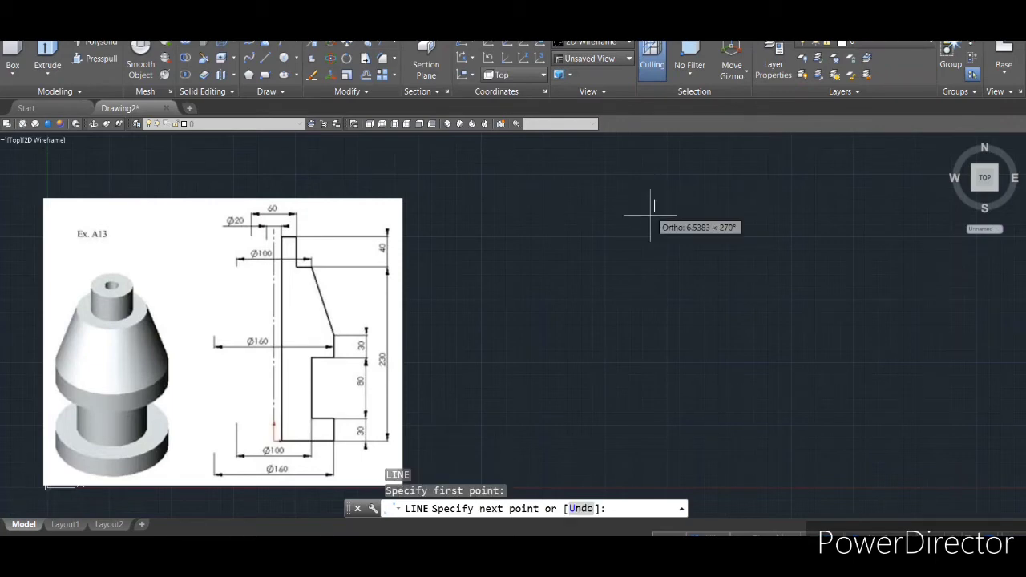
text(40)
key(Return)
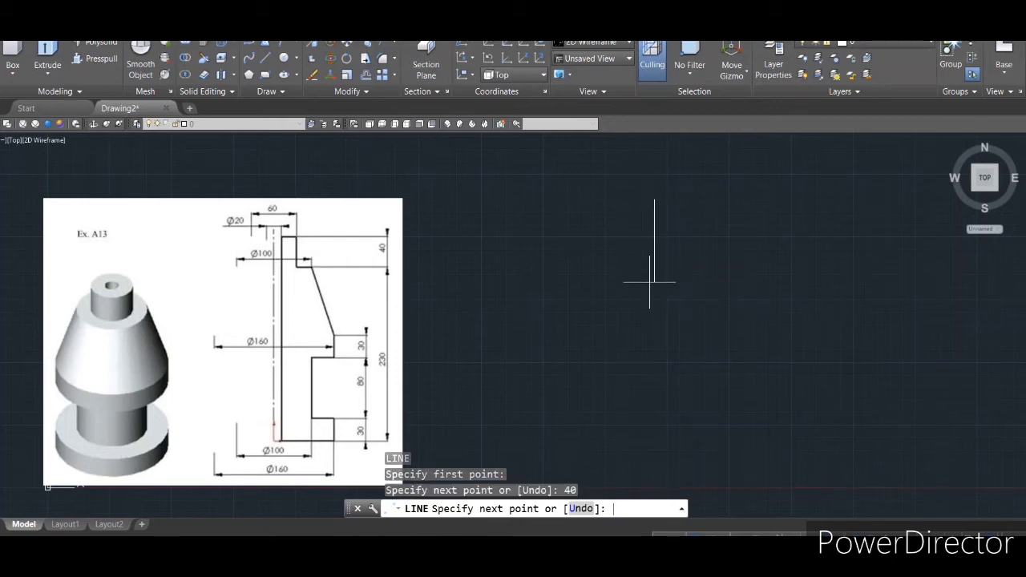
text(230)
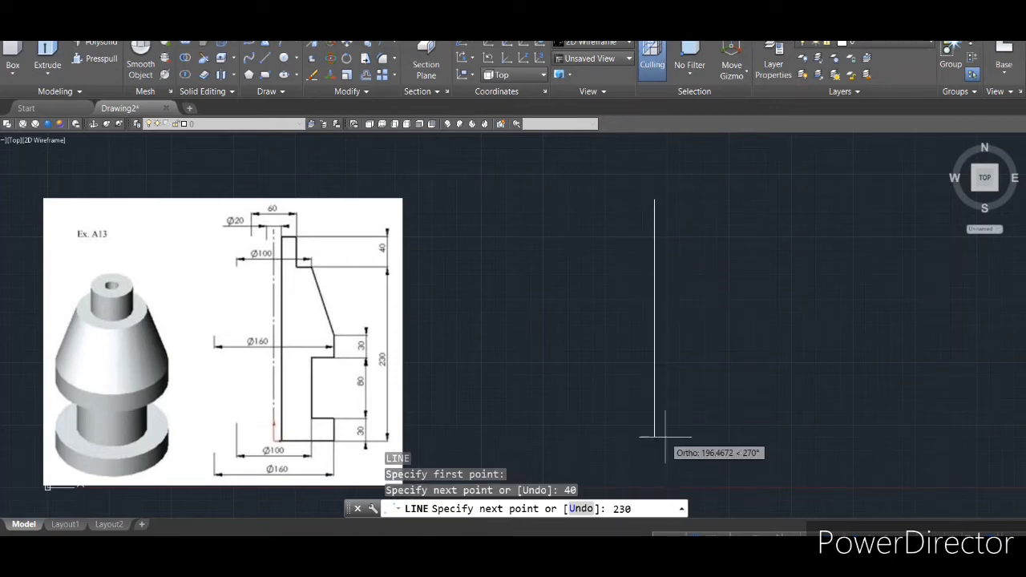
key(Return)
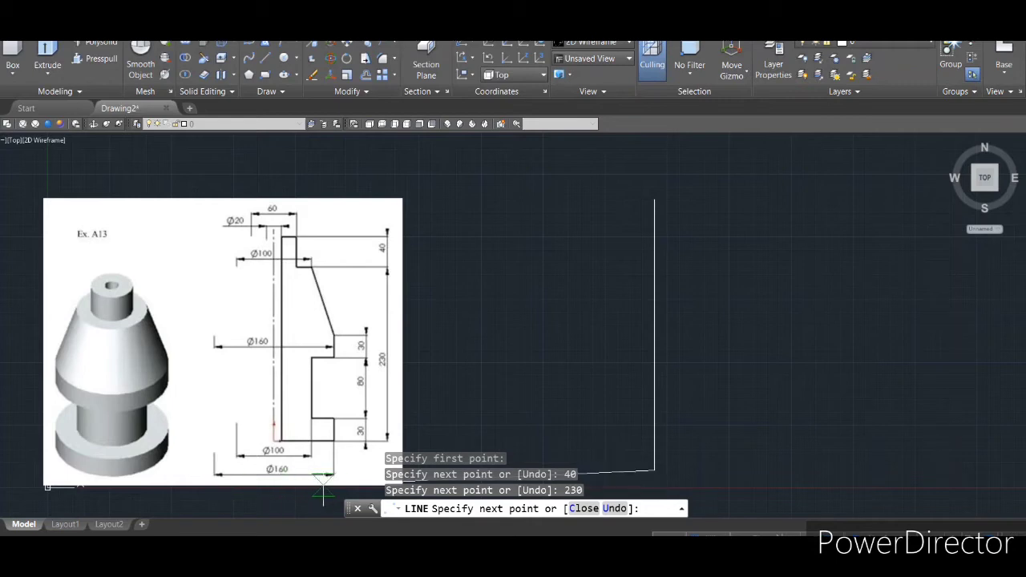
Continue with the 80 base and the stepped outline of 30, 30, 80, 30, 30.
text(8)
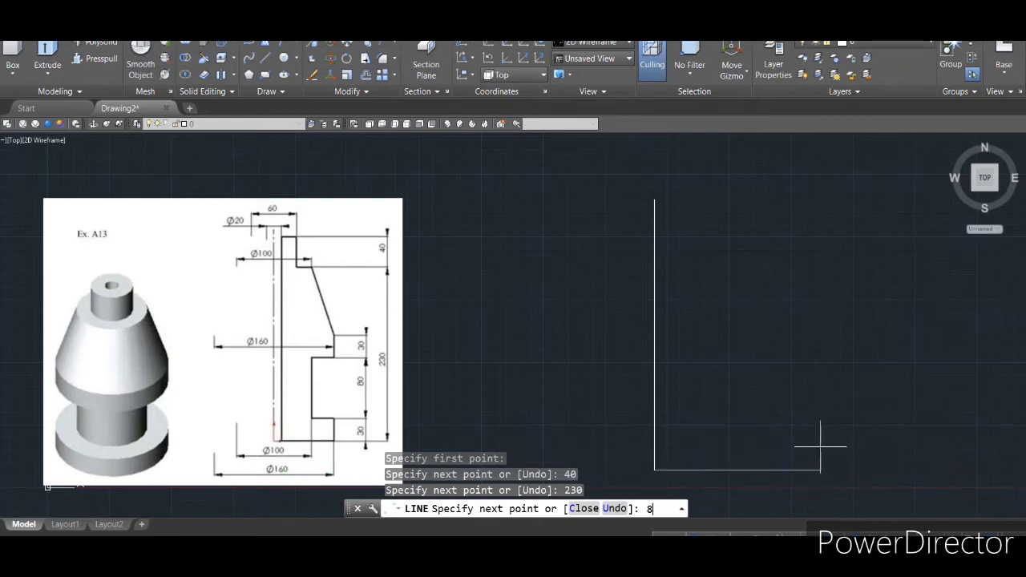
text(0)
key(Return)
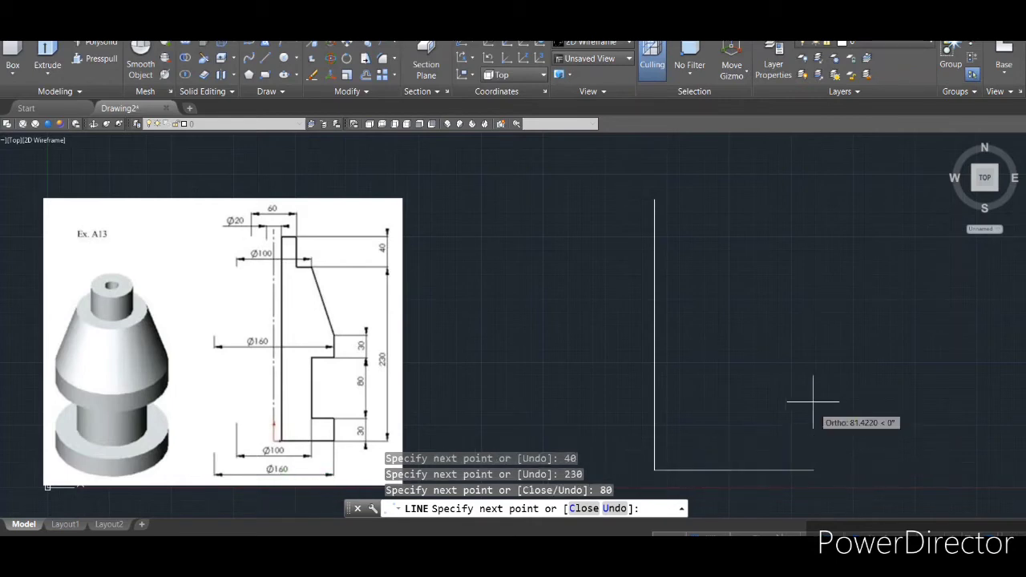
text(30)
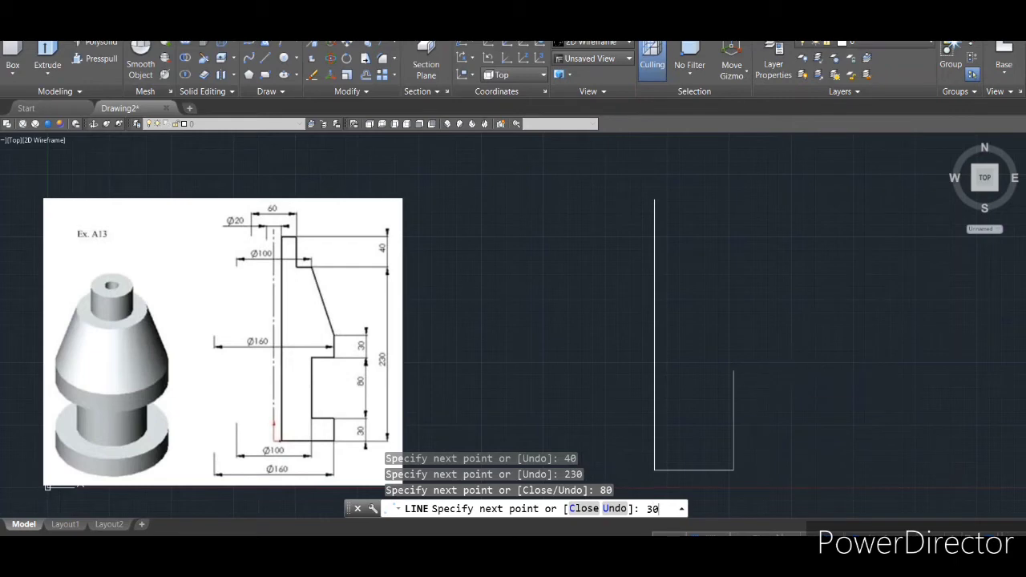
key(Return)
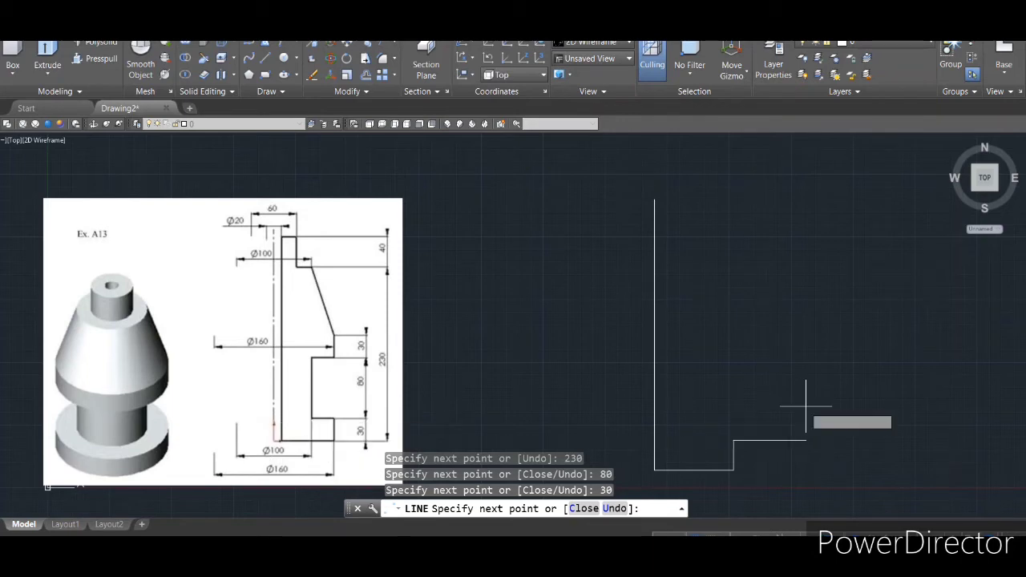
text(30)
key(Return)
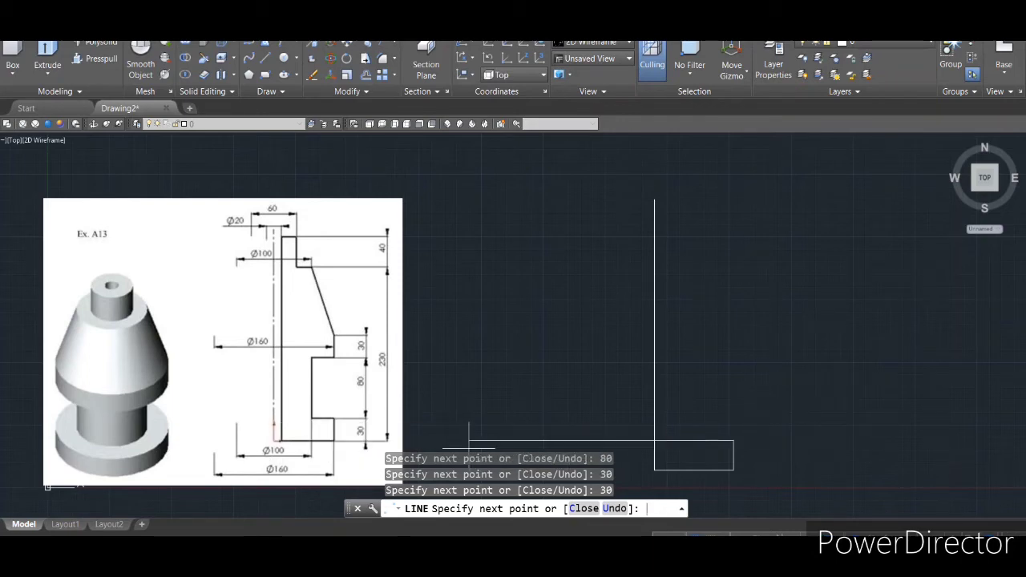
text(8)
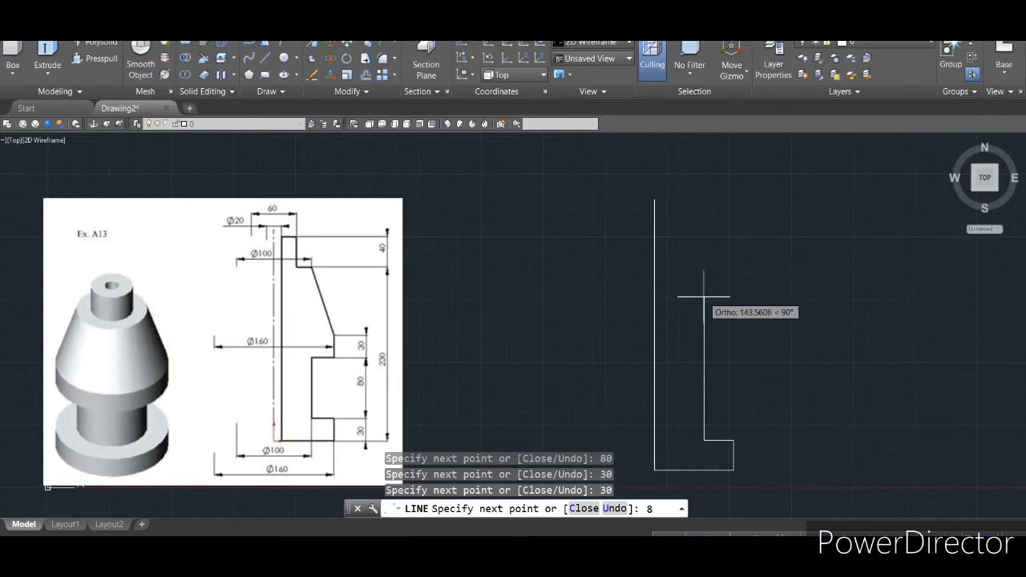
text(0)
key(Return)
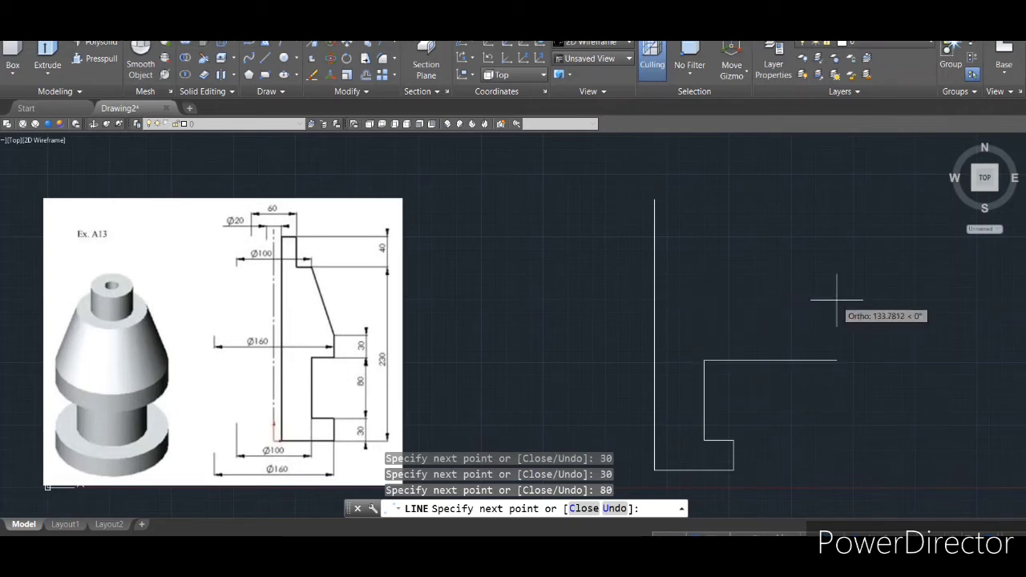
text(30)
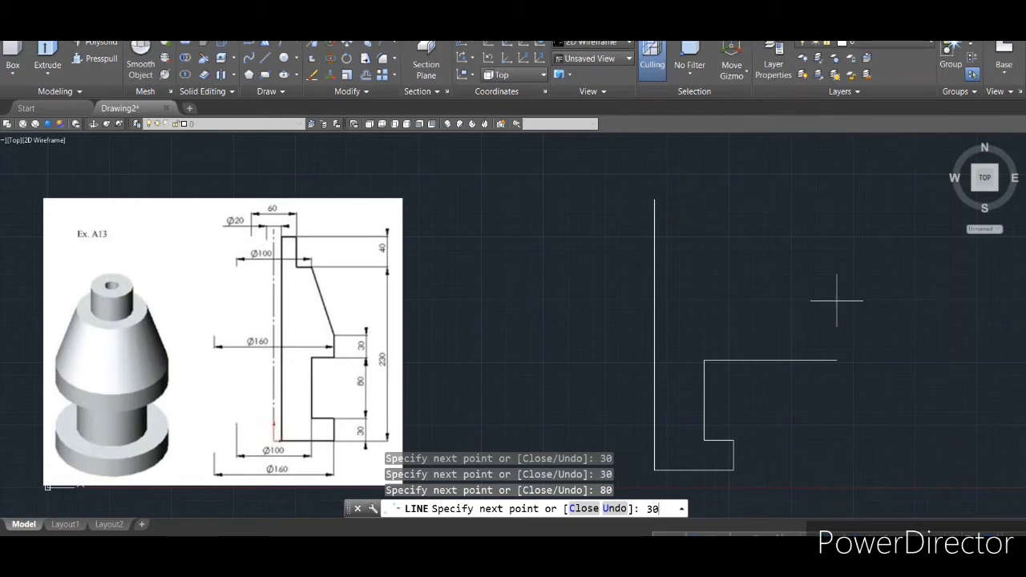
key(Return)
text(3)
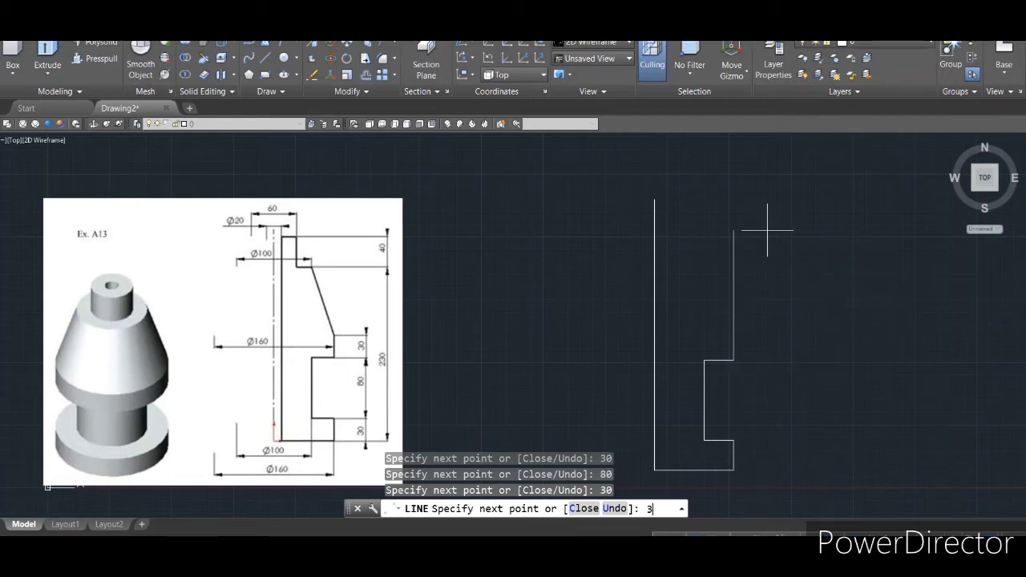
text(0)
key(Return)
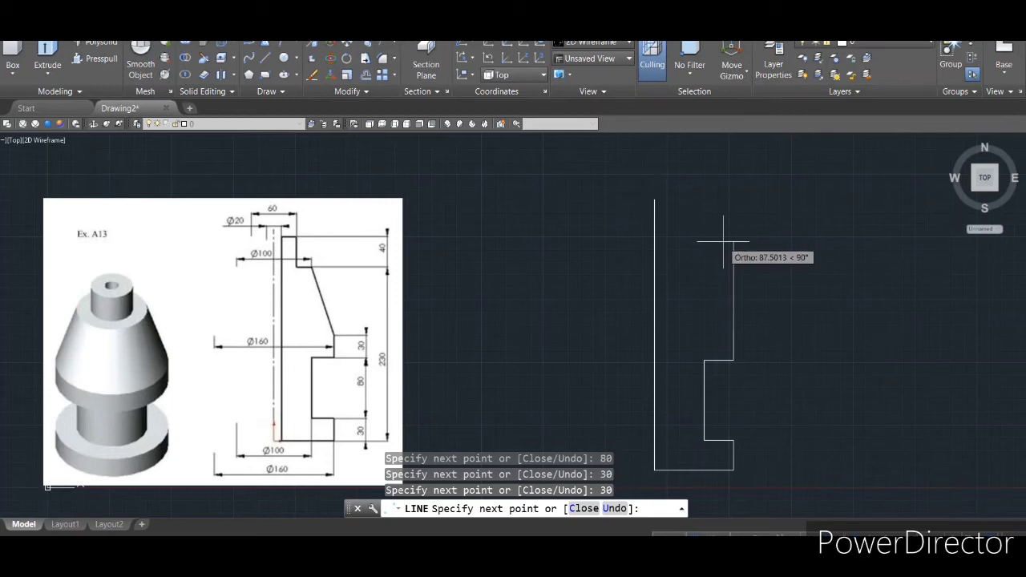
key(Return)
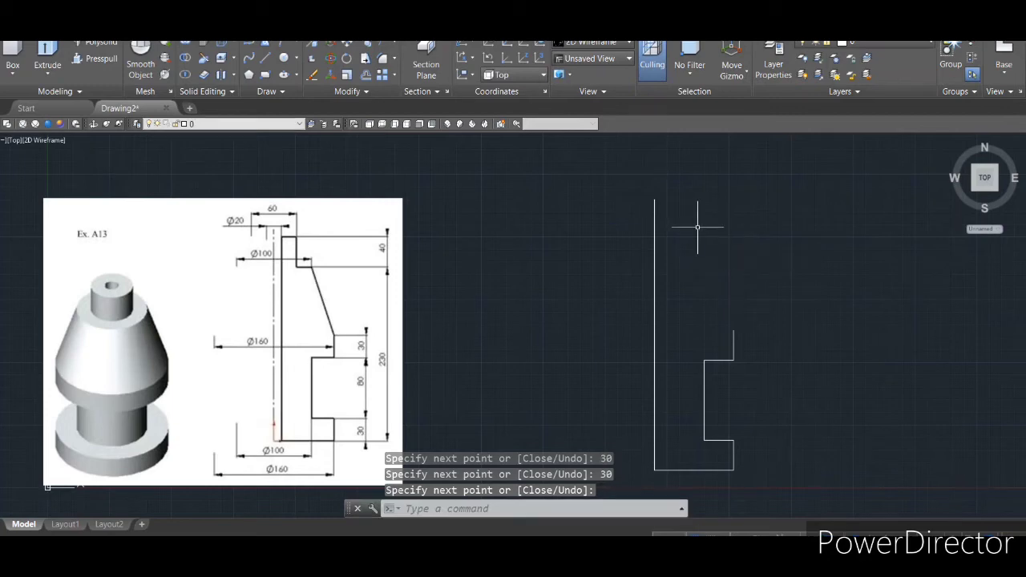
Draw the top edge from the left edge's top end, then the 40-unit drop and 20-unit shoulder.
text(l)
key(Return)
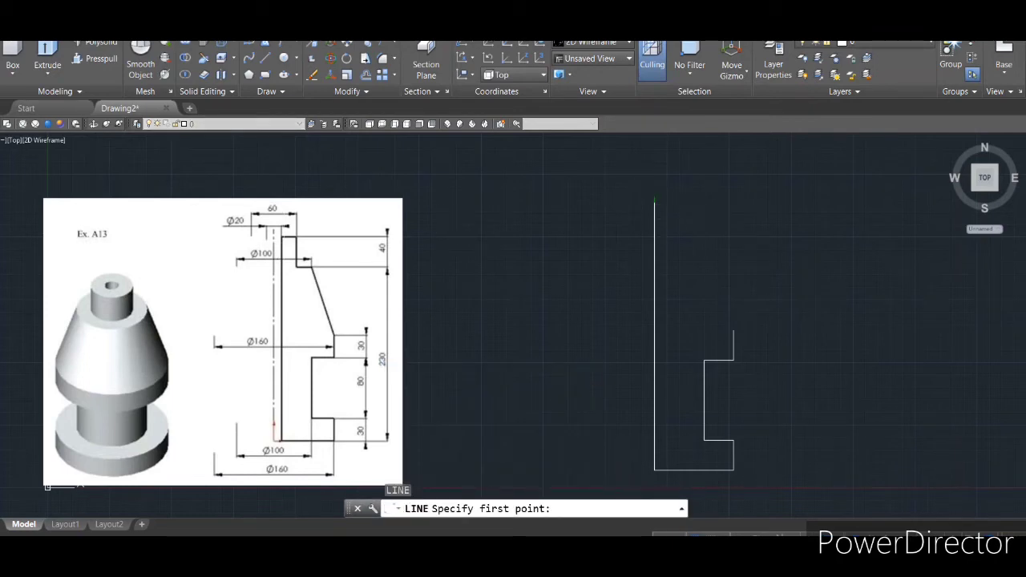
click(654, 200)
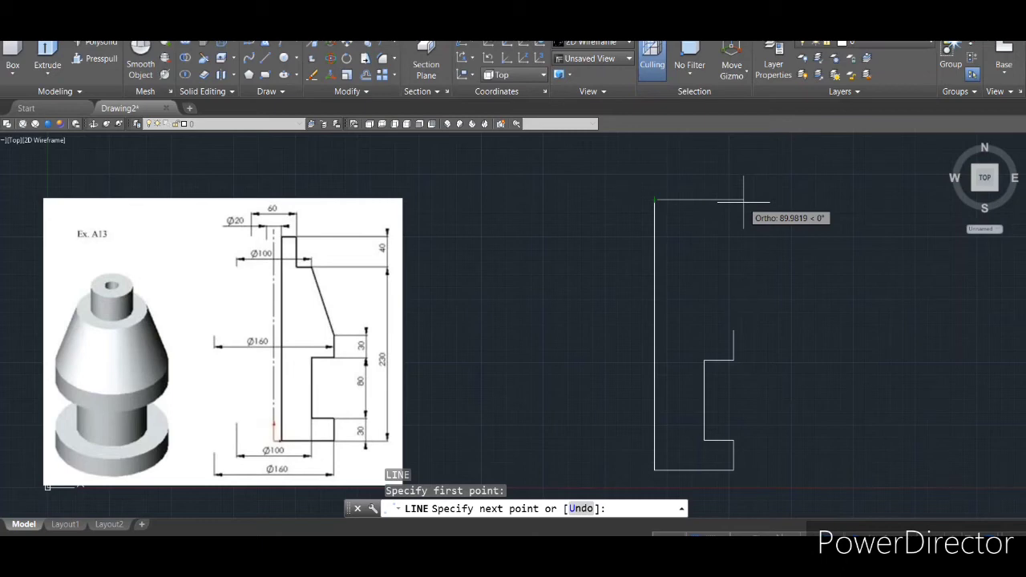
text(30)
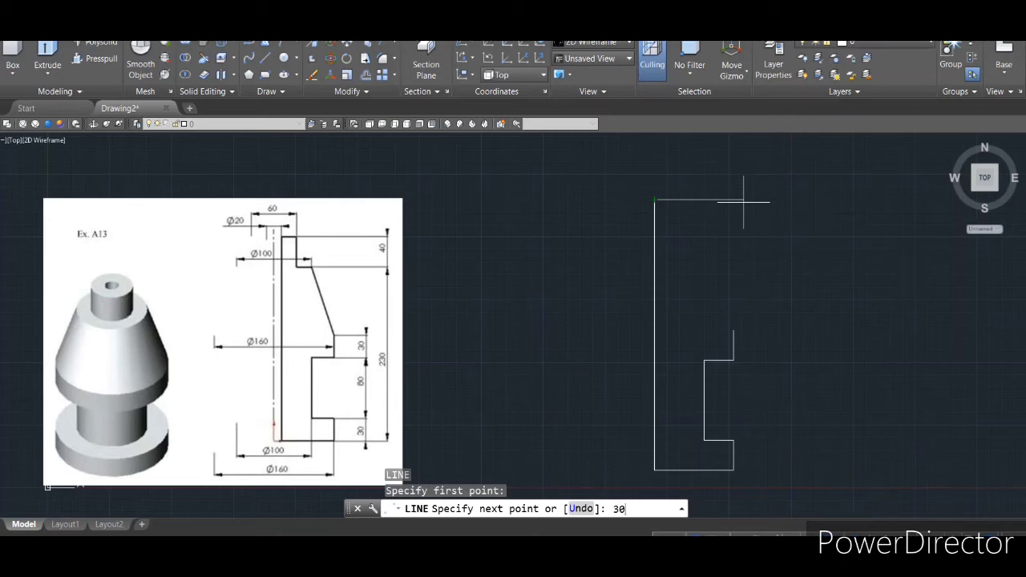
key(Return)
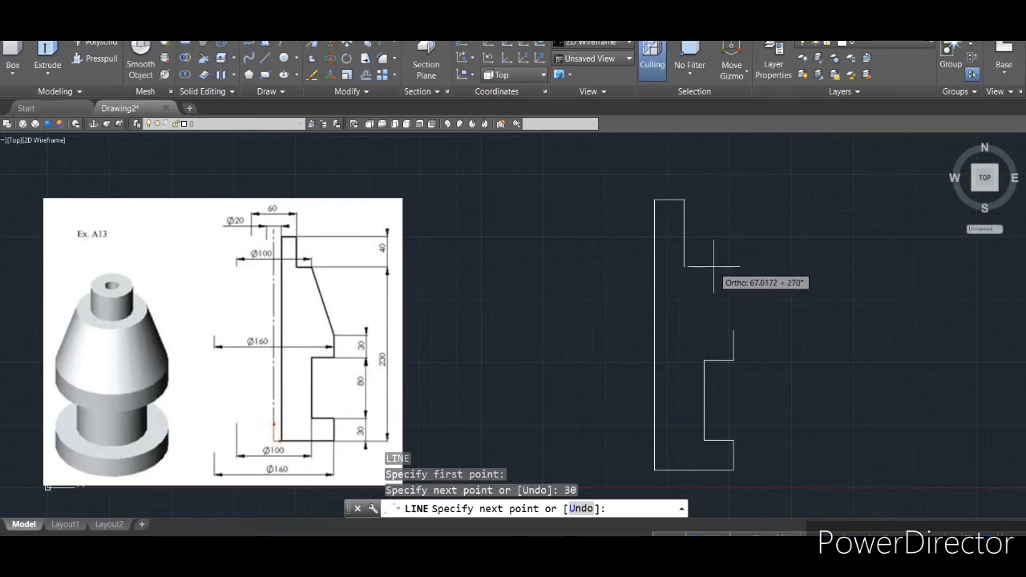
text(40)
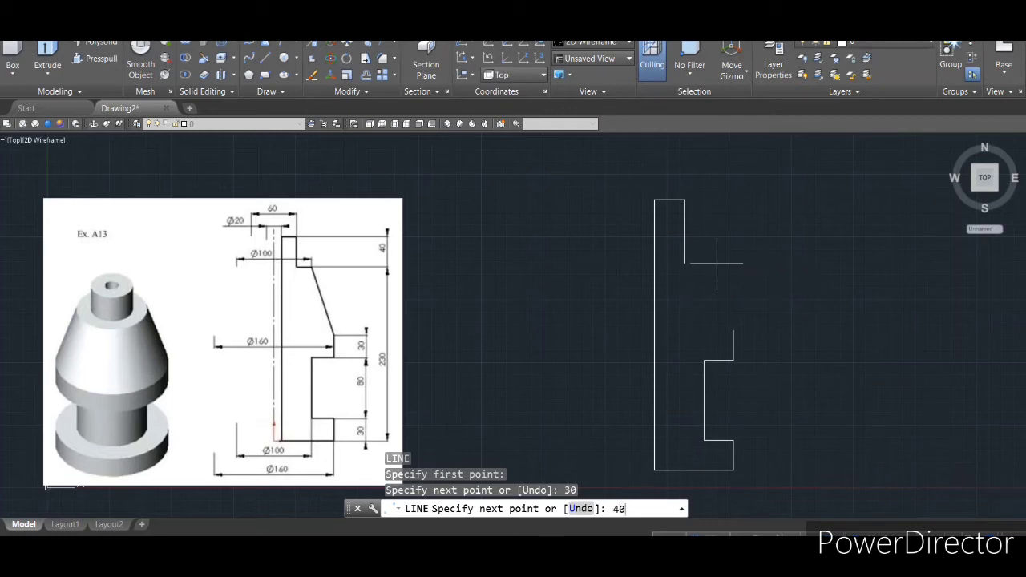
key(Return)
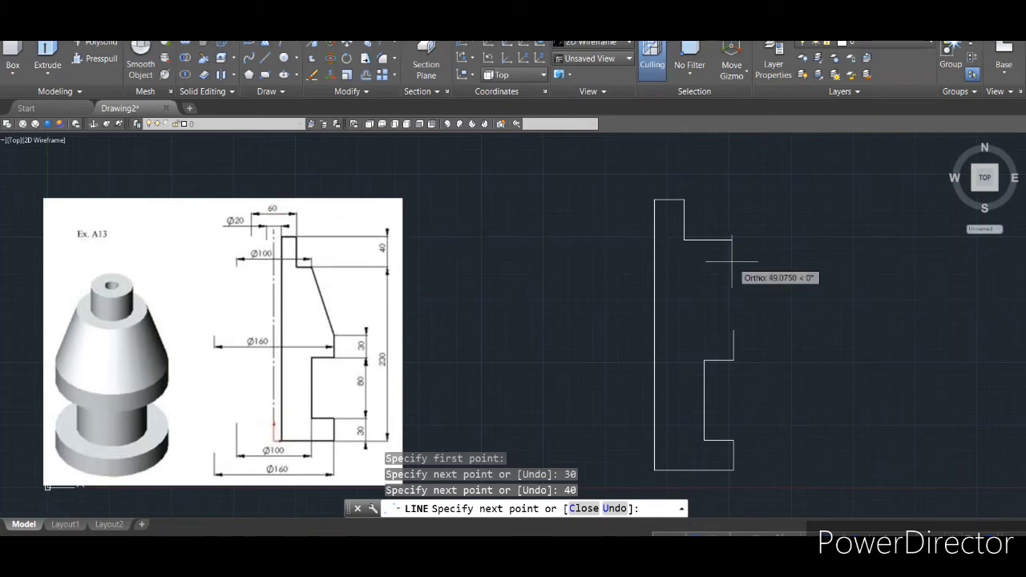
text(20)
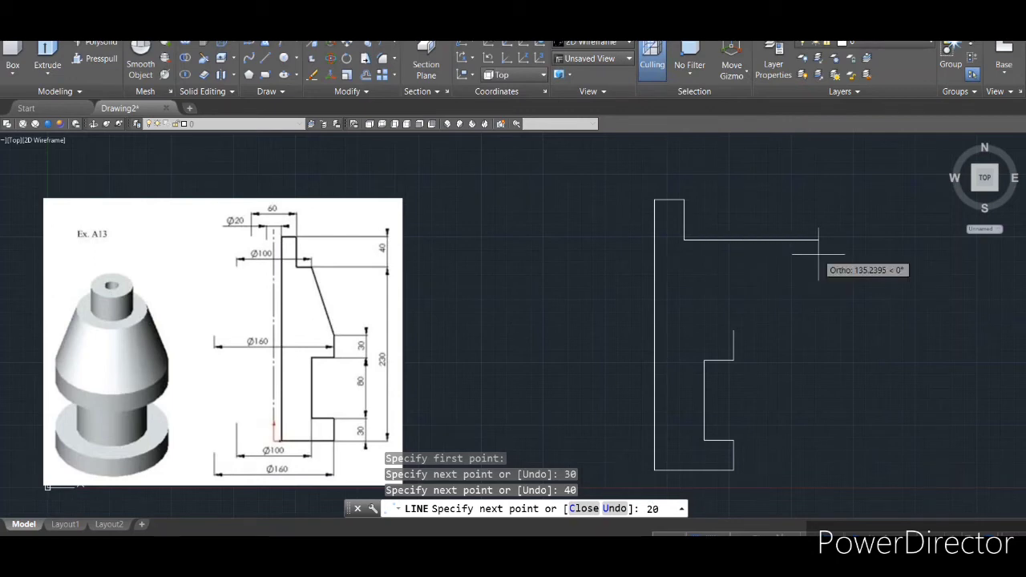
key(Return)
With Ortho off, draw the slanted taper edge down to the lower step's corner.
key(F8)
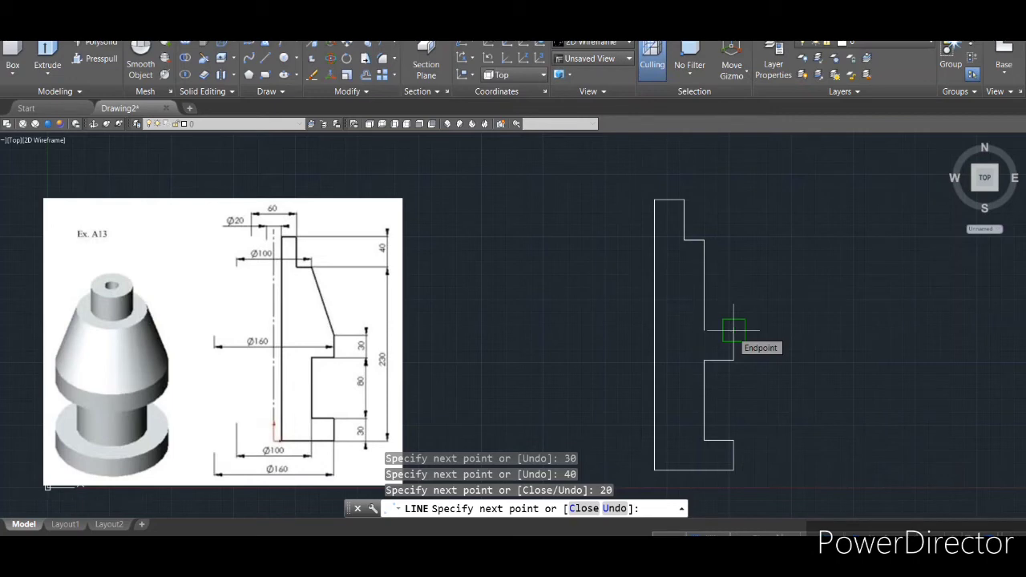
key(F8)
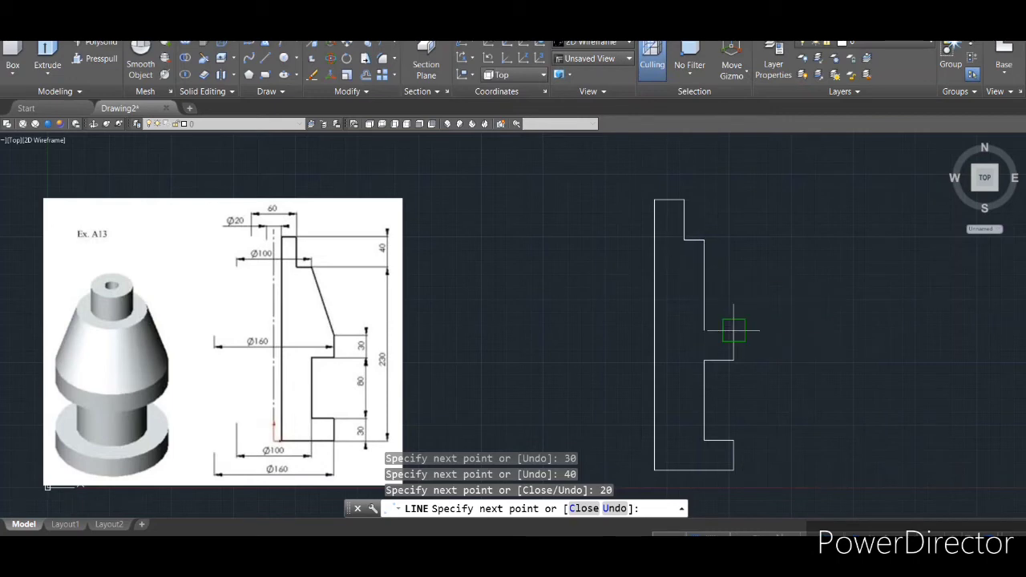
click(733, 330)
key(F8)
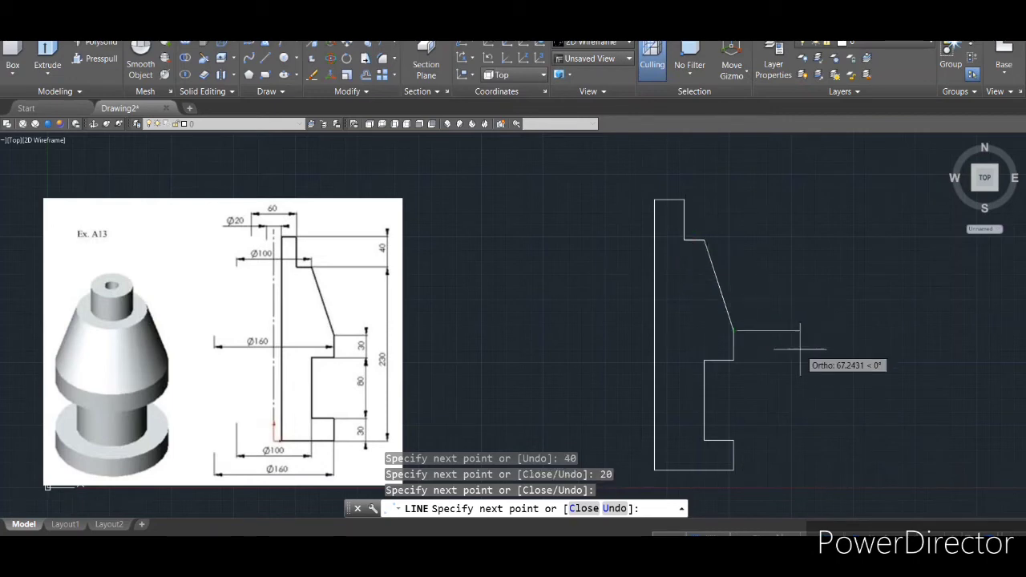
key(Return)
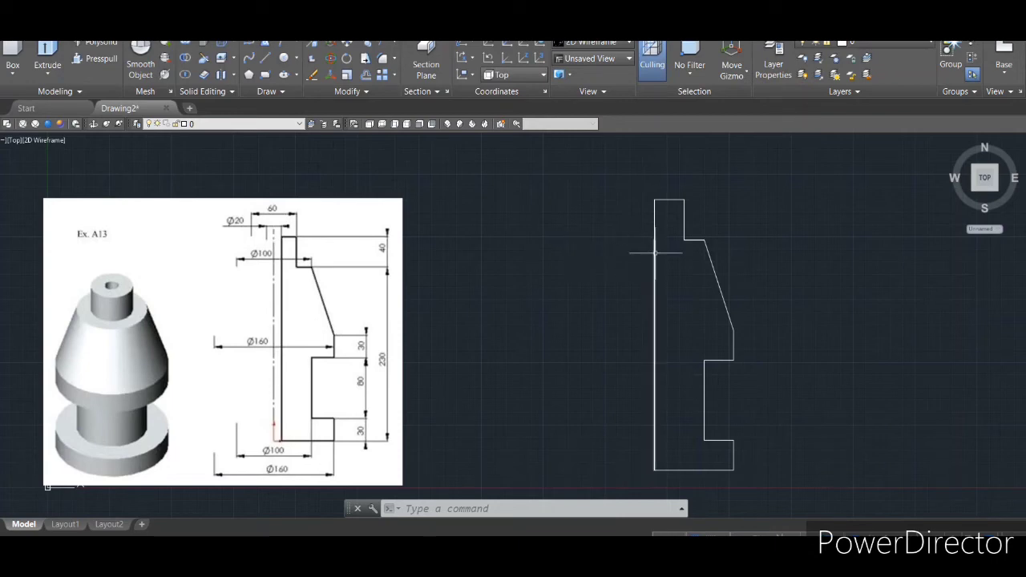
Draw the Ø20 bore line 10 units inside the left edge, from the top to the bottom edge.
text(l)
key(Return)
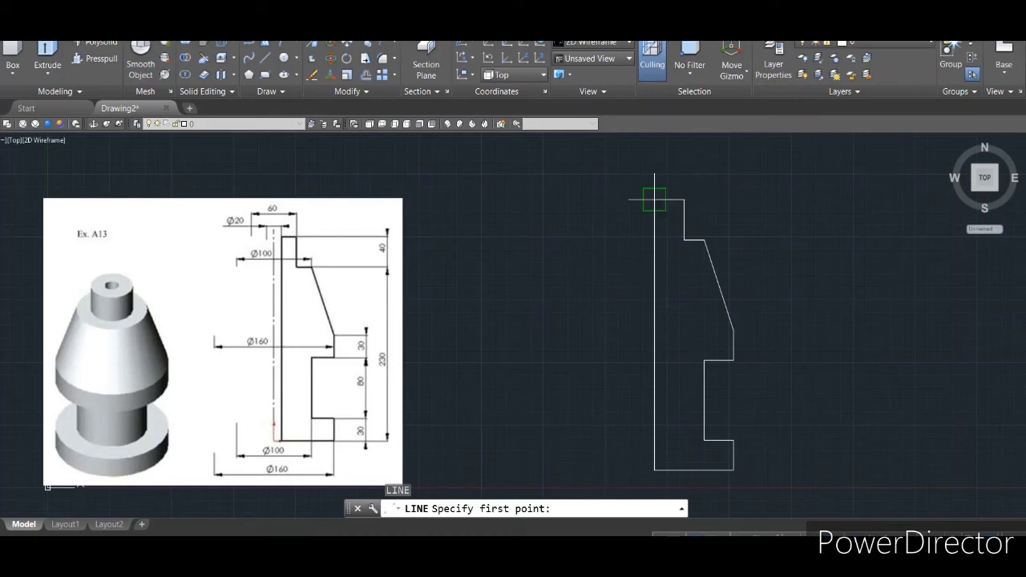
click(654, 200)
text(10)
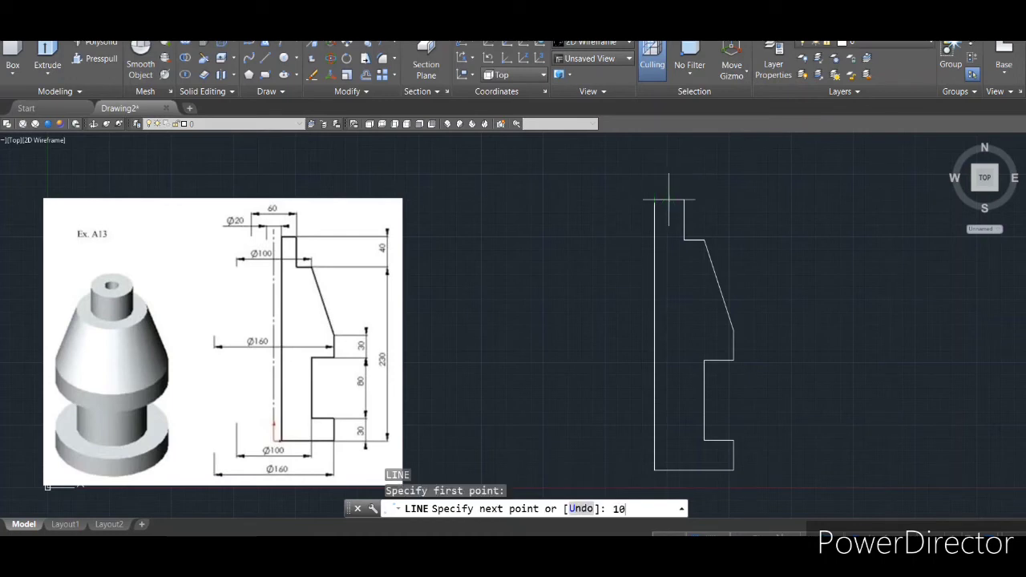
key(Return)
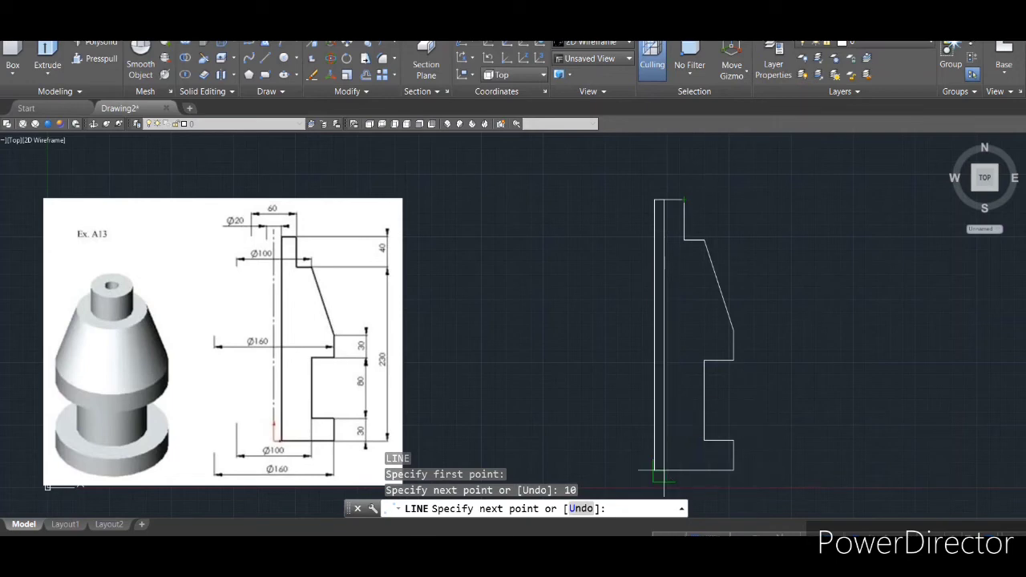
click(663, 481)
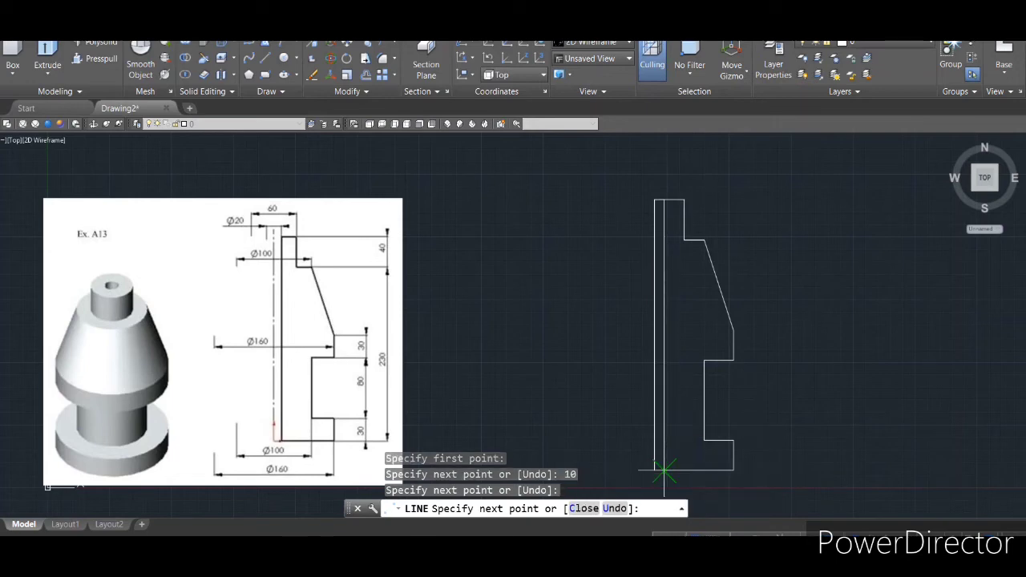
key(Return)
scroll(660, 197, up, 3)
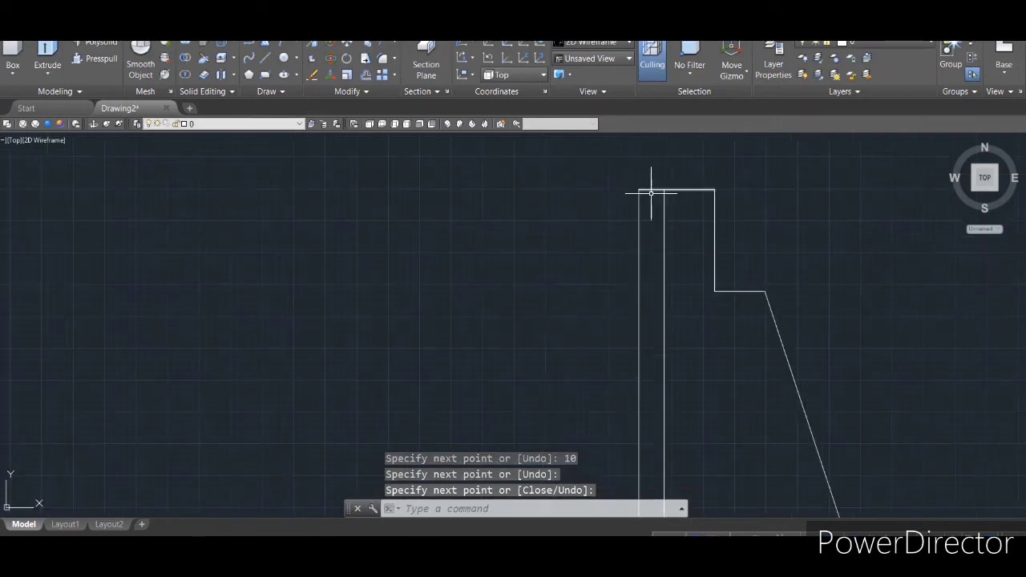
scroll(561, 257, down, 4)
middle_drag(554, 265, 462, 239)
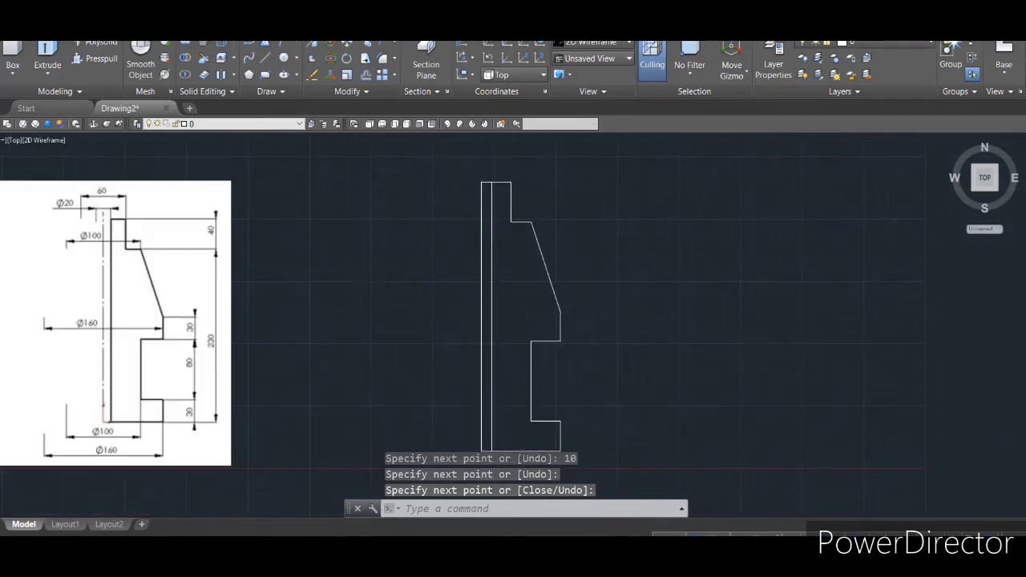
scroll(481, 171, up, 1)
scroll(480, 172, up, 2)
scroll(436, 238, down, 1)
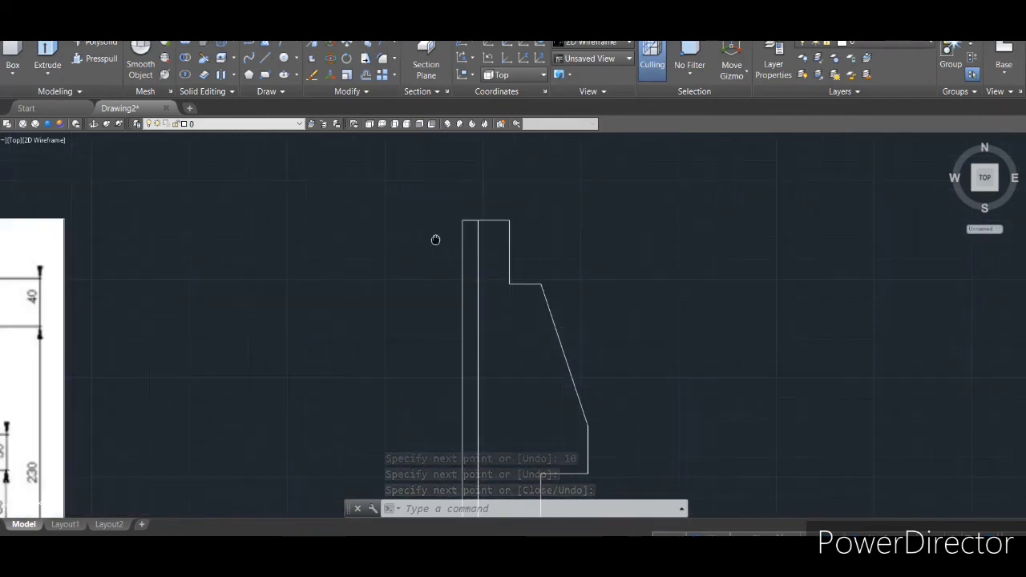
middle_drag(437, 239, 436, 193)
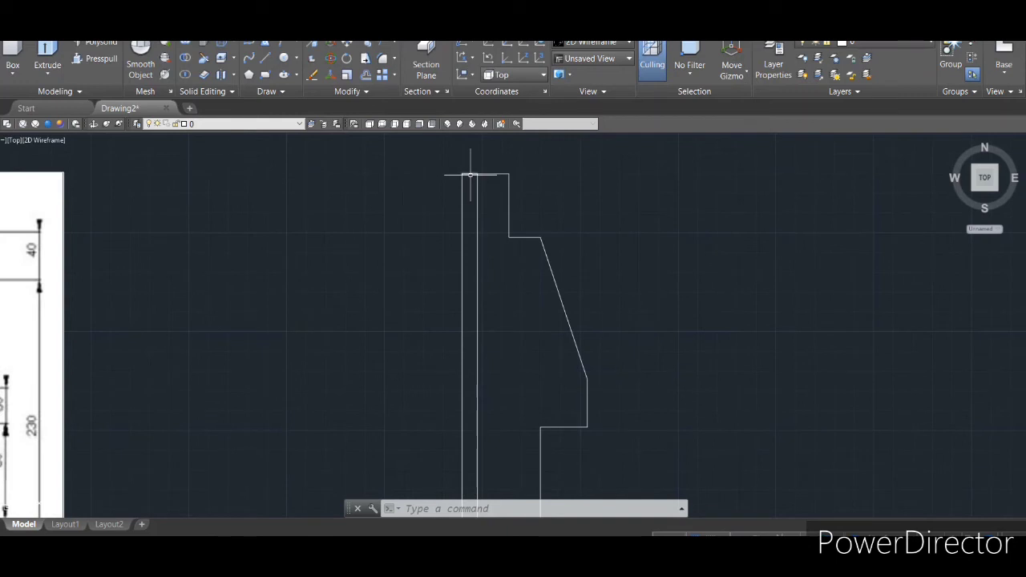
Delete the short top segment left of the inner line, trying TRIM and then cancelling it.
click(470, 174)
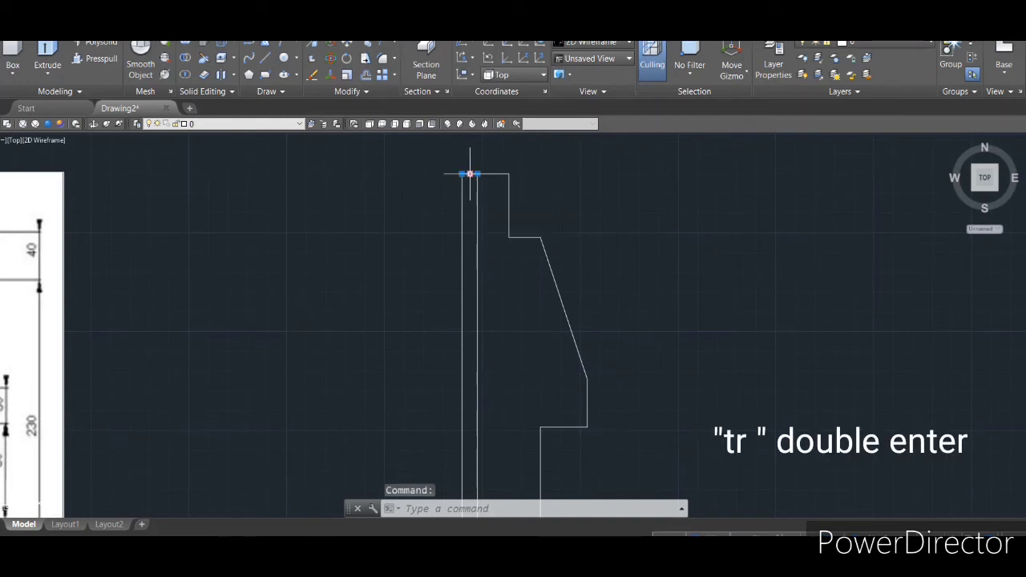
key(Delete)
text(tr)
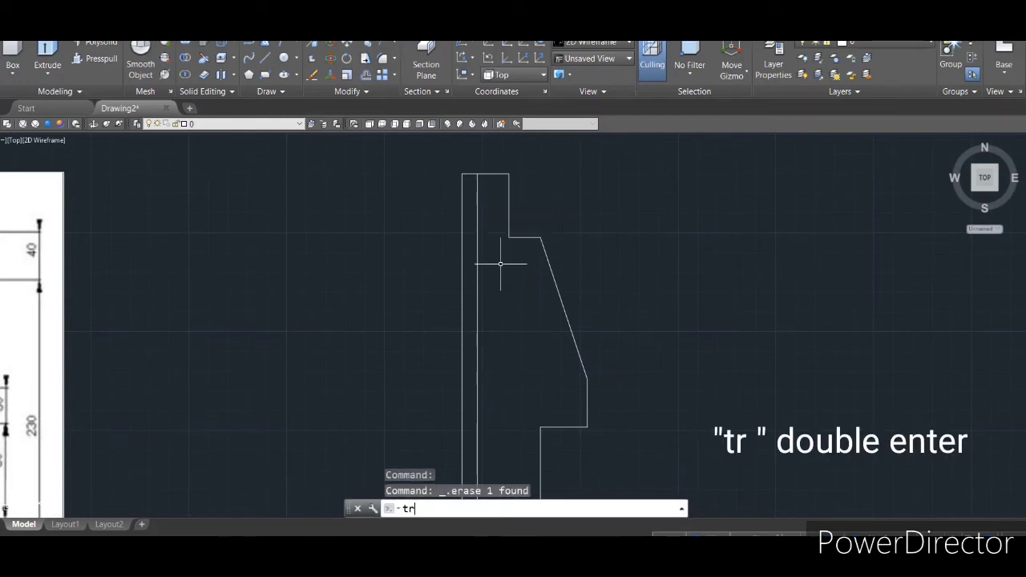
key(Return)
key(Return)
click(467, 174)
scroll(452, 286, down, 2)
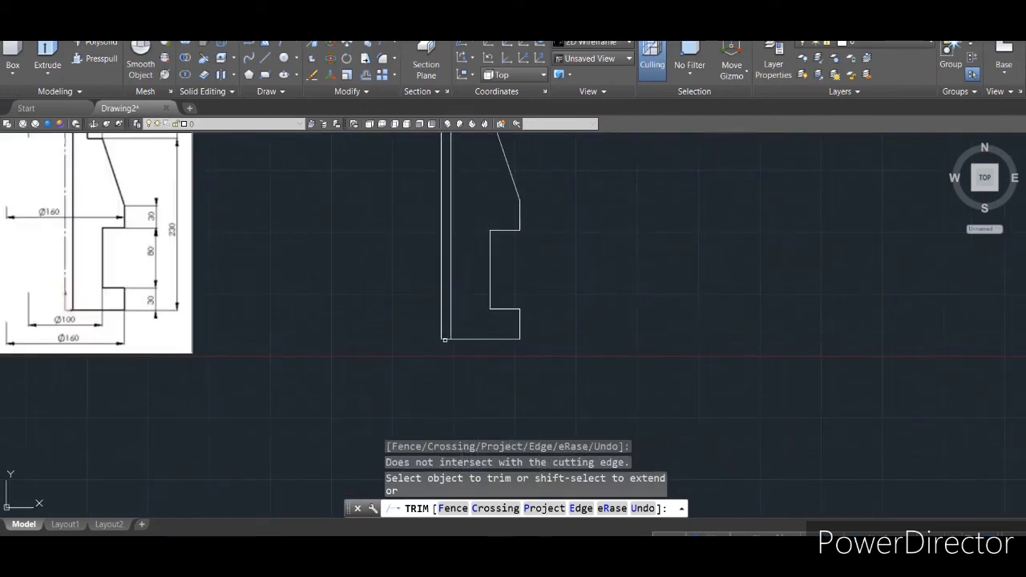
scroll(505, 342, up, 2)
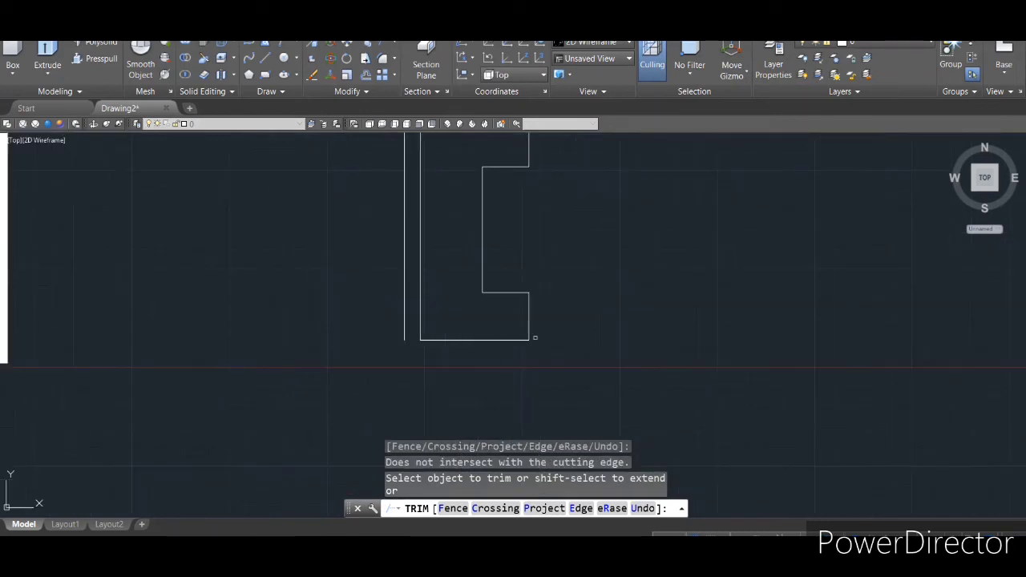
scroll(534, 337, down, 2)
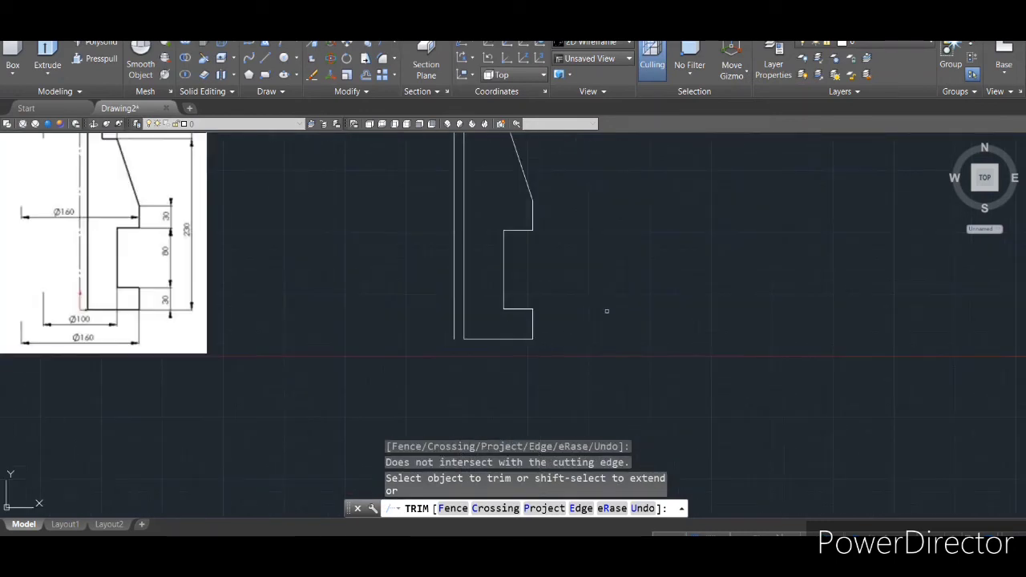
scroll(561, 400, down, 1)
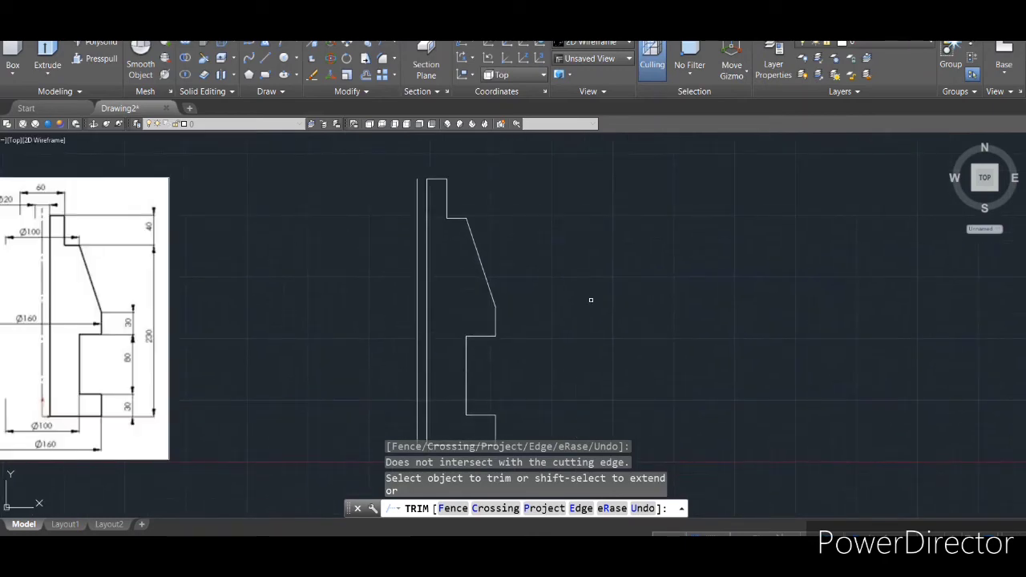
key(Escape)
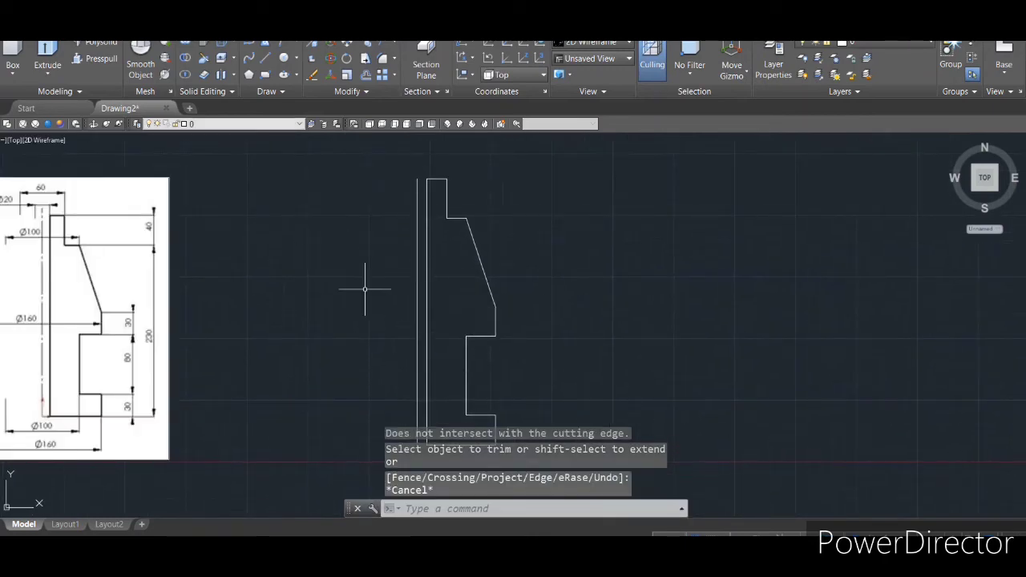
middle_drag(570, 318, 590, 286)
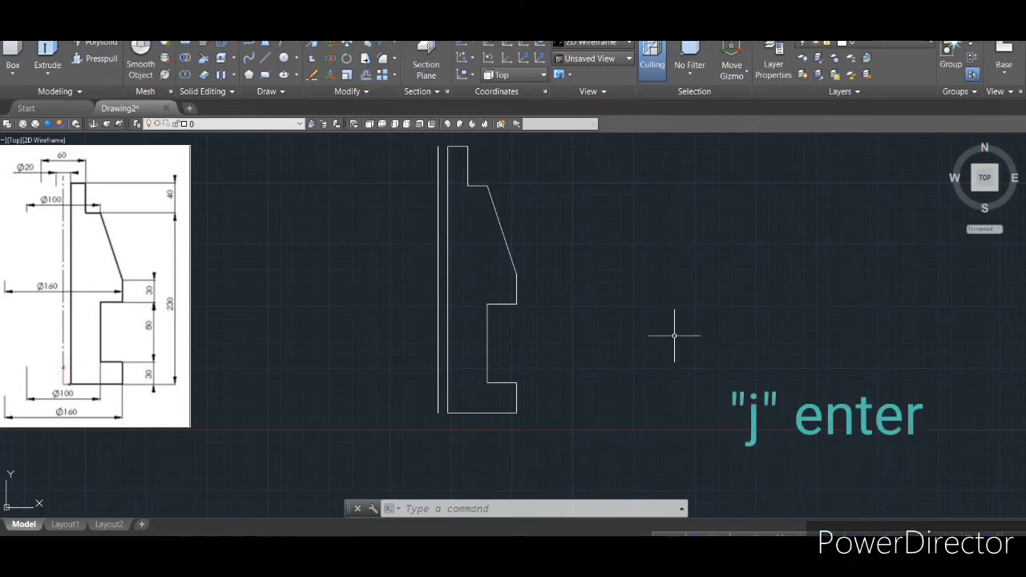
Use JOIN on all eleven profile lines, merging them into one closed polyline, leaving the axis line separate.
text(j)
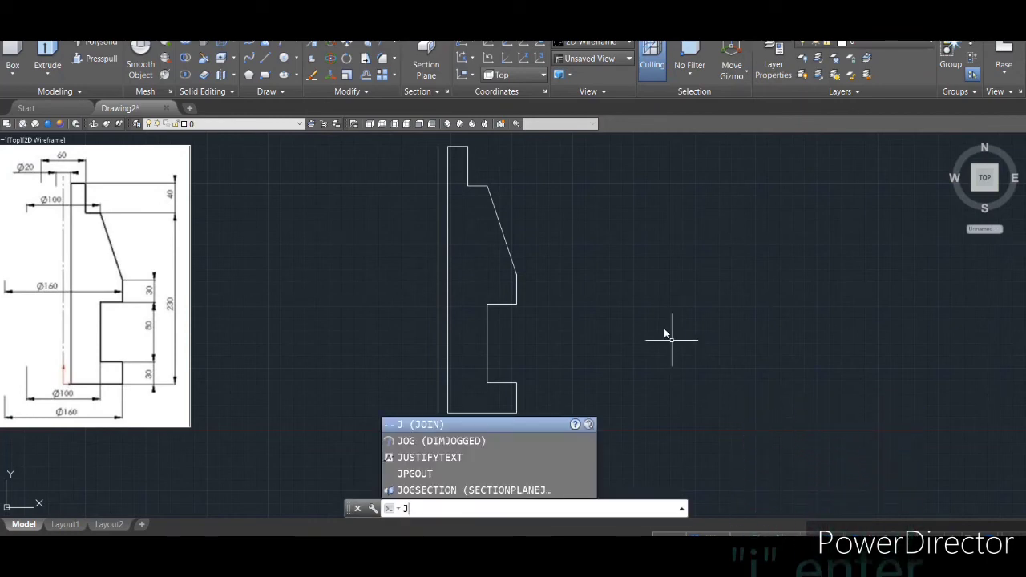
key(Return)
click(442, 140)
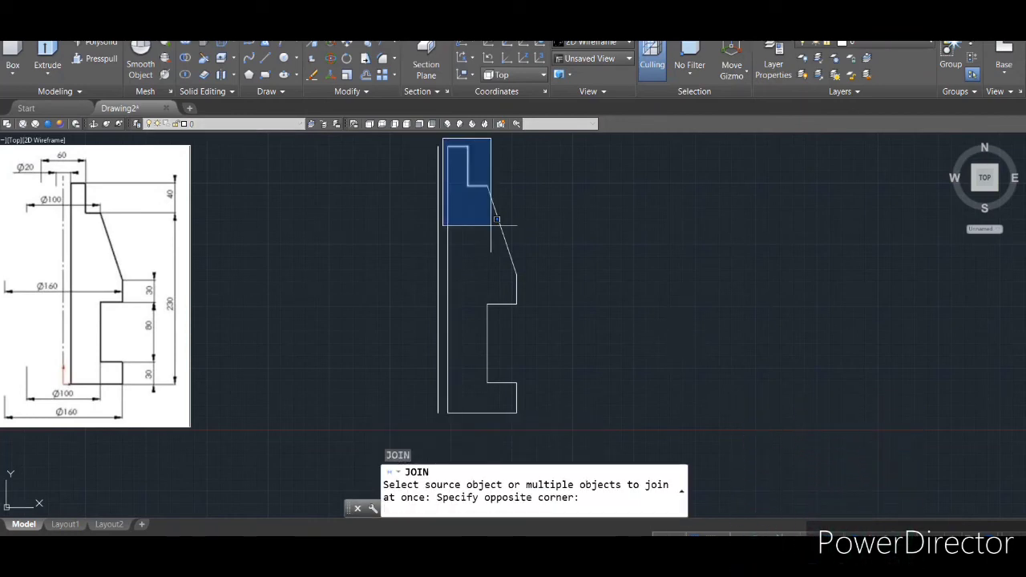
click(584, 430)
key(Return)
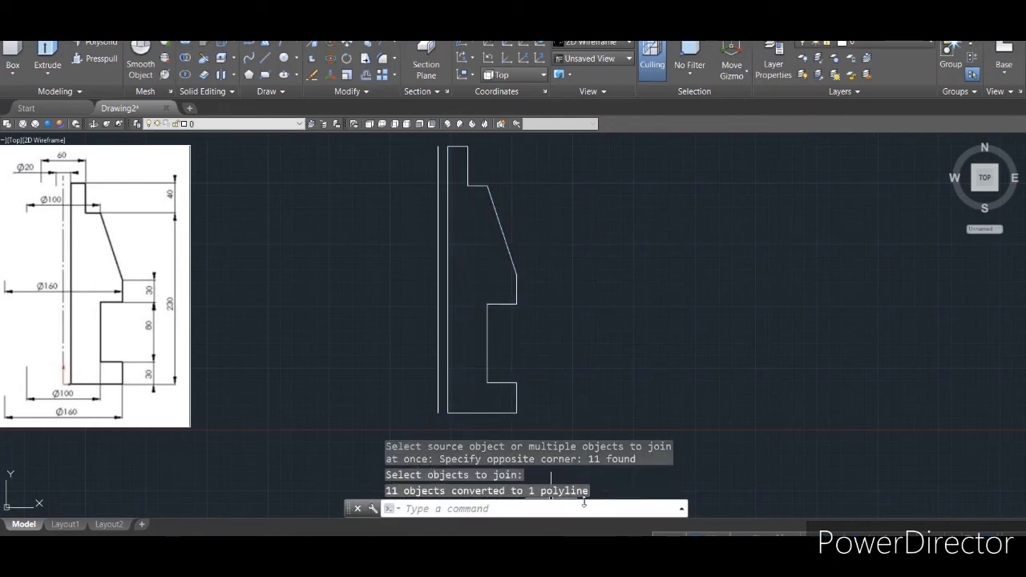
click(467, 166)
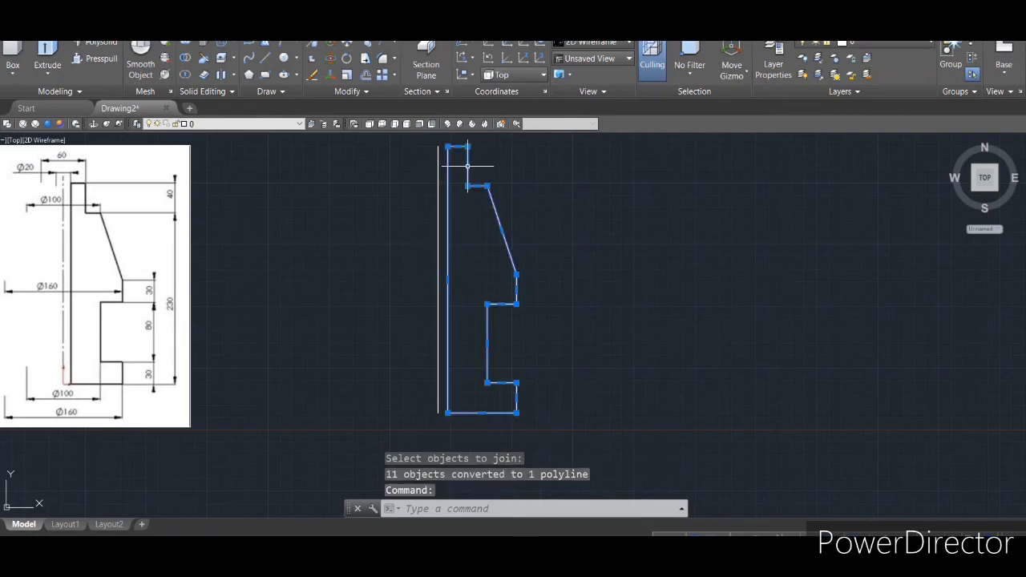
key(Escape)
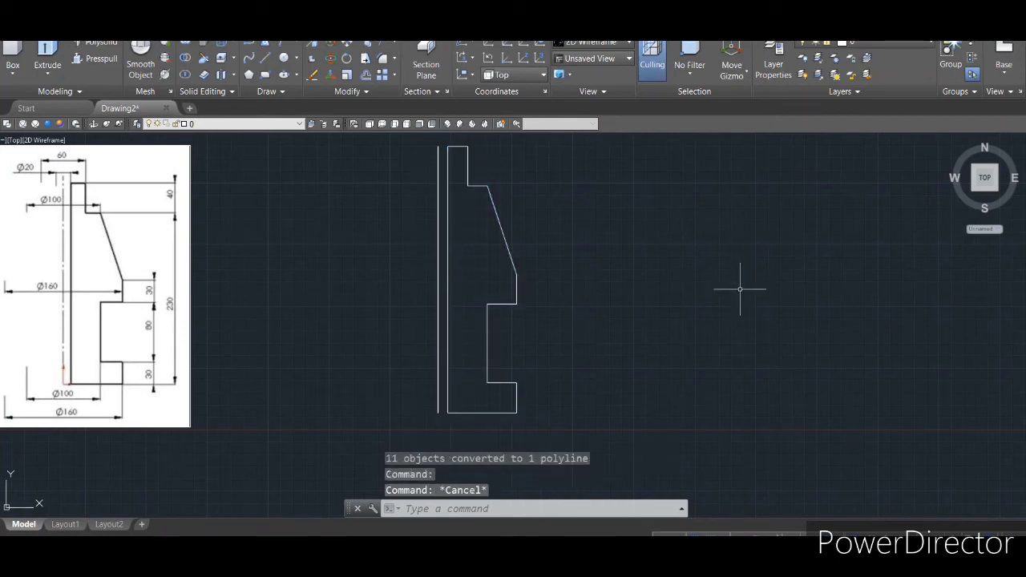
middle_drag(566, 348, 543, 396)
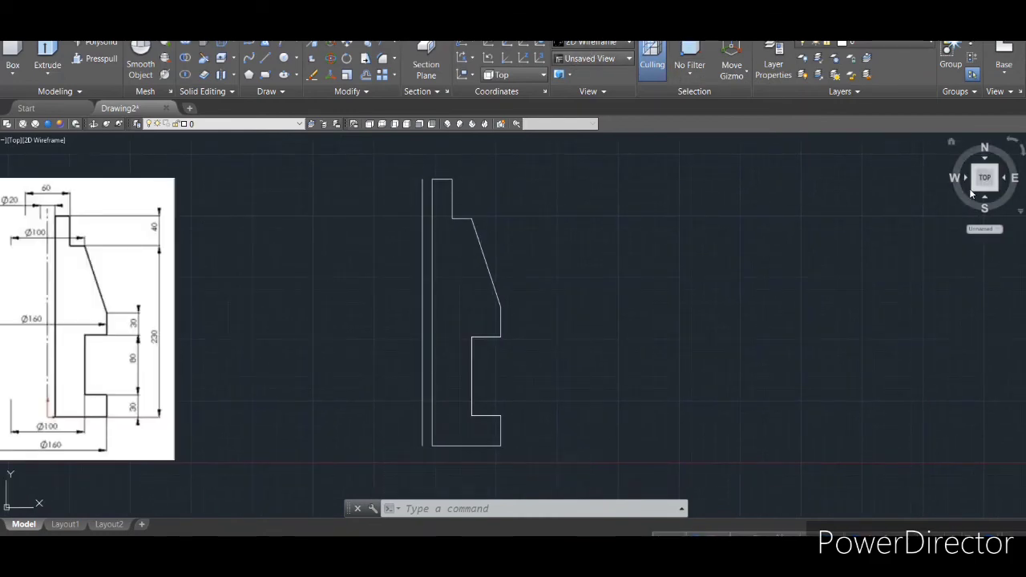
Switch to the SW Isometric view and centre the profile on screen.
click(628, 60)
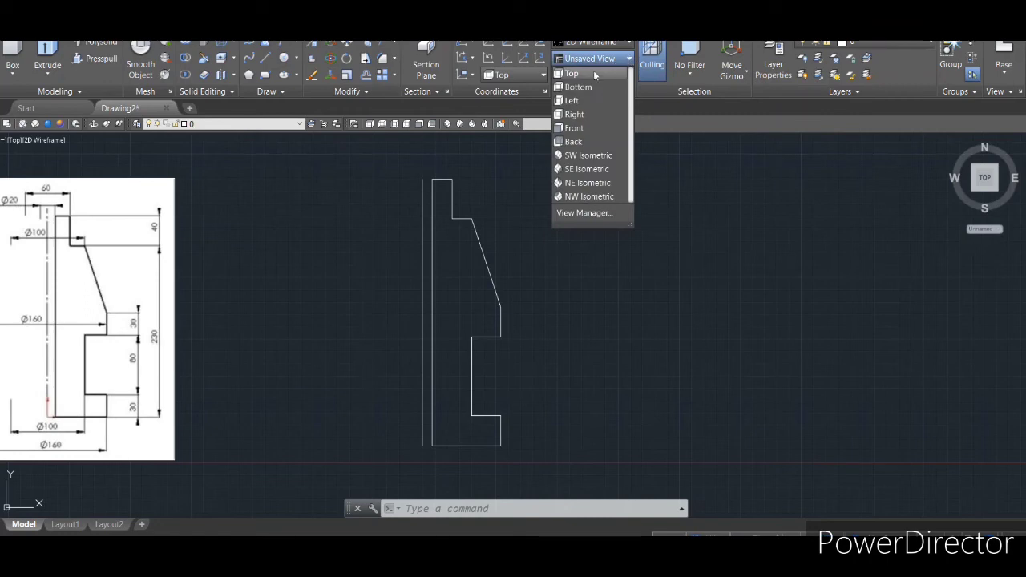
click(593, 157)
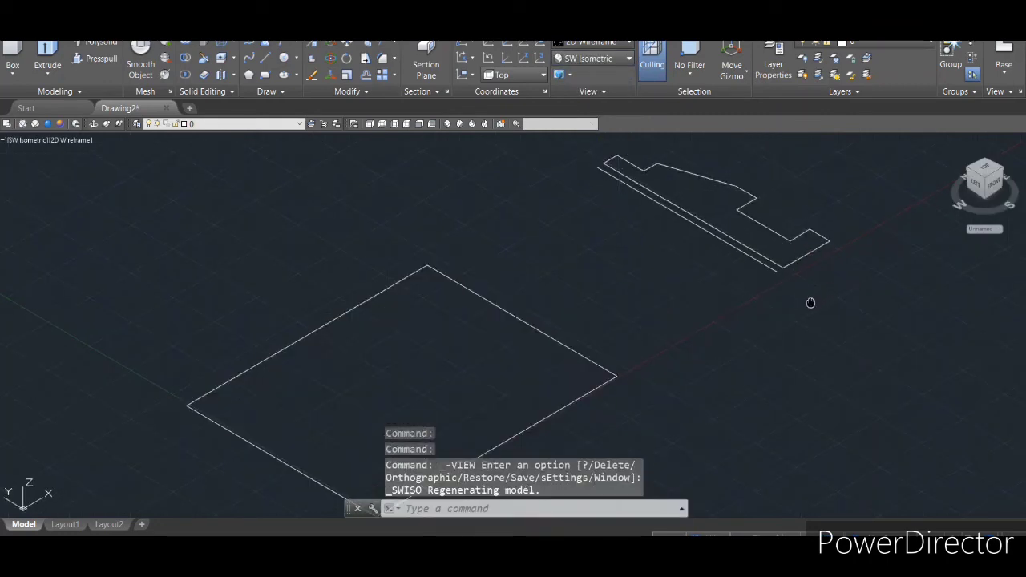
middle_drag(809, 300, 467, 422)
scroll(392, 324, up, 2)
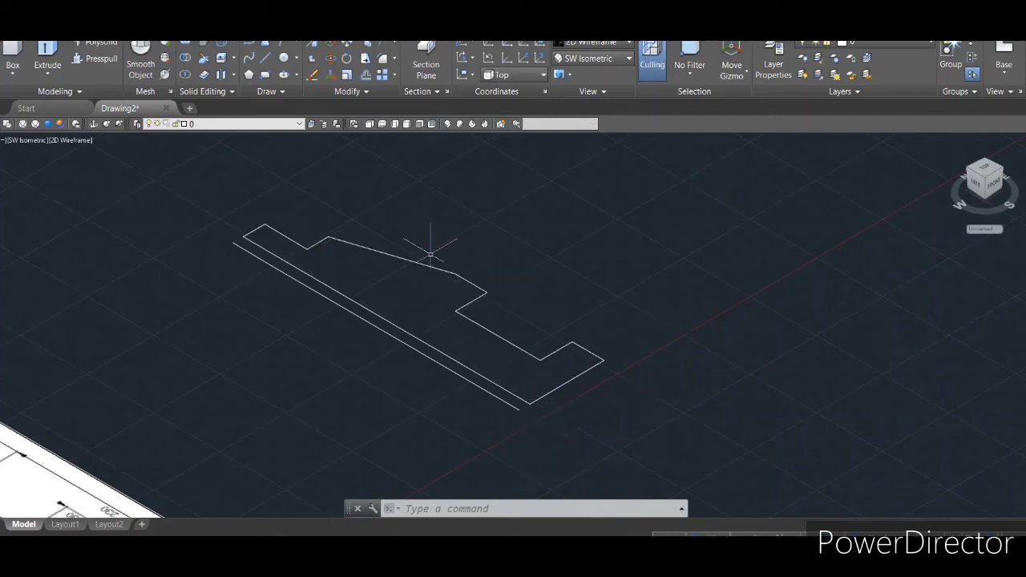
click(48, 72)
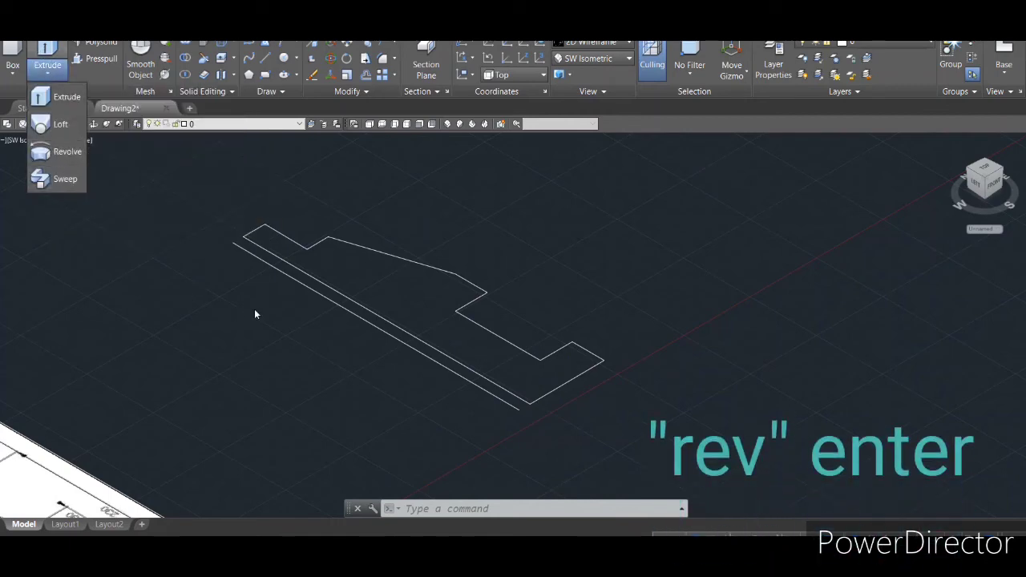
Revolve the profile polyline 360° about the axis line's two endpoints.
click(428, 507)
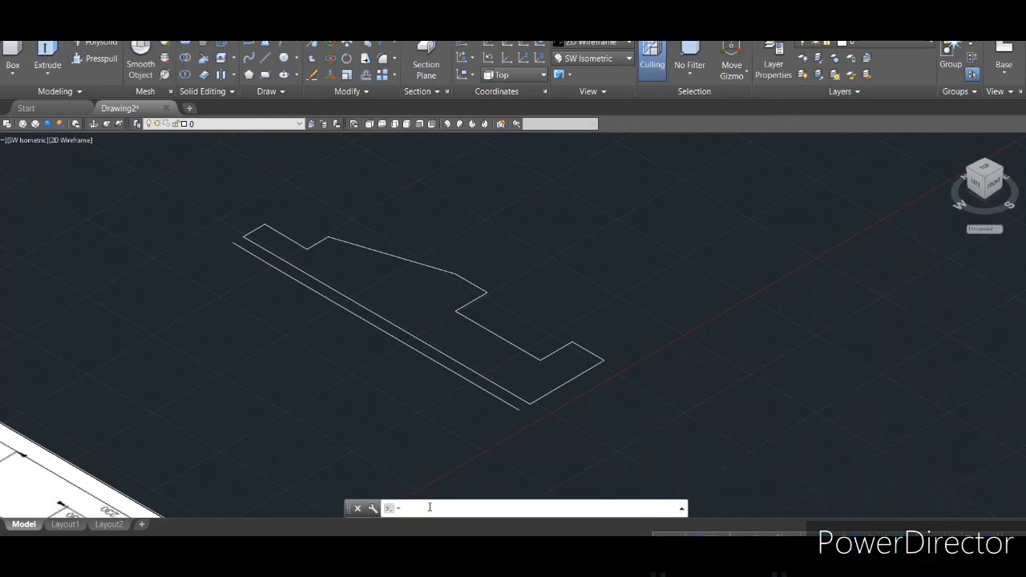
text(v)
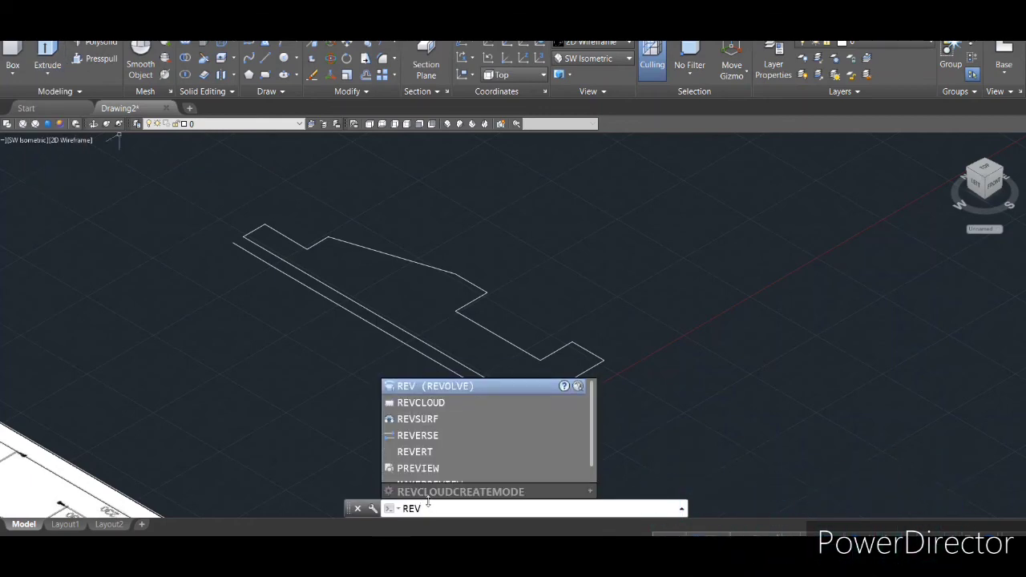
key(Return)
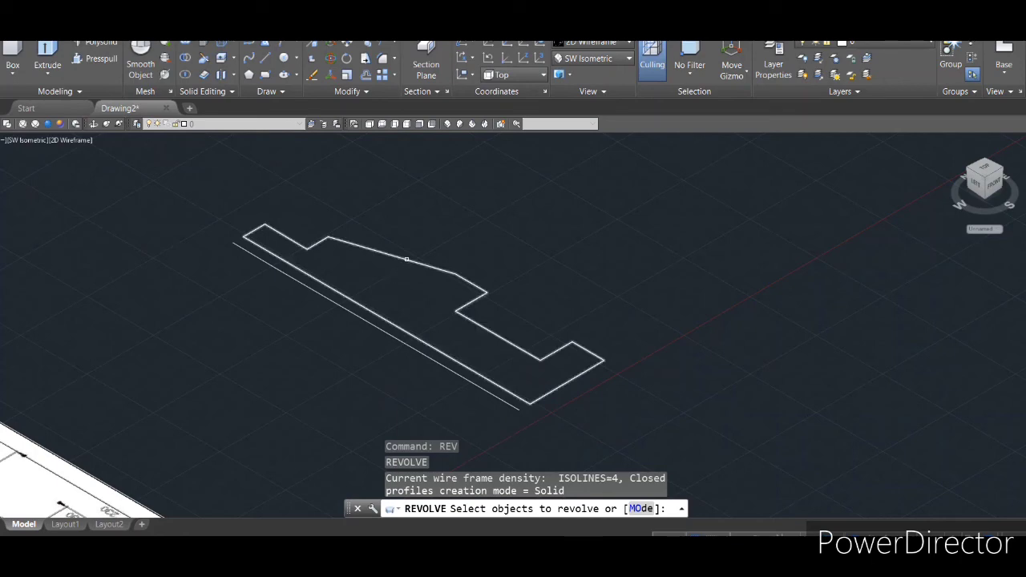
click(406, 259)
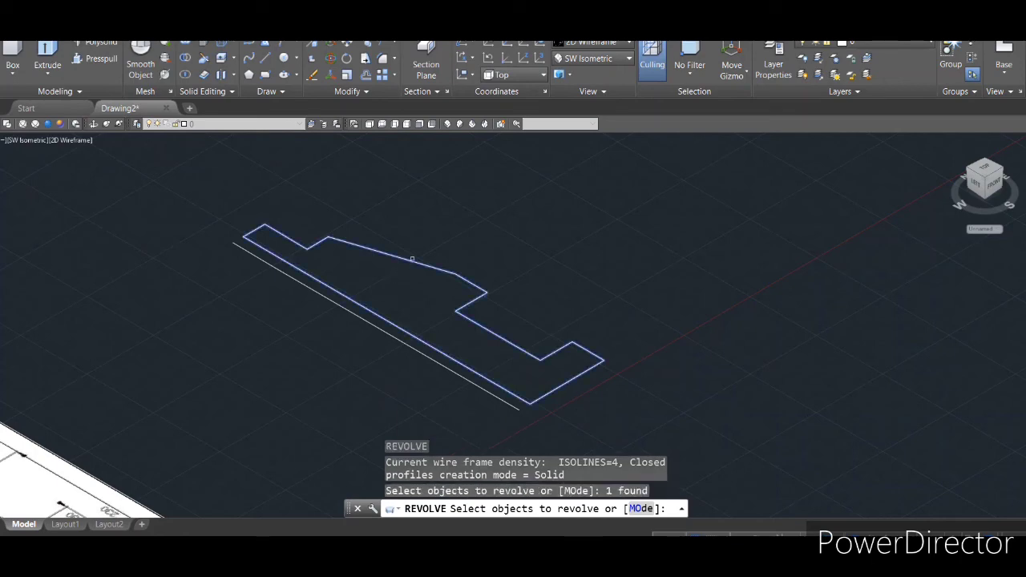
key(Return)
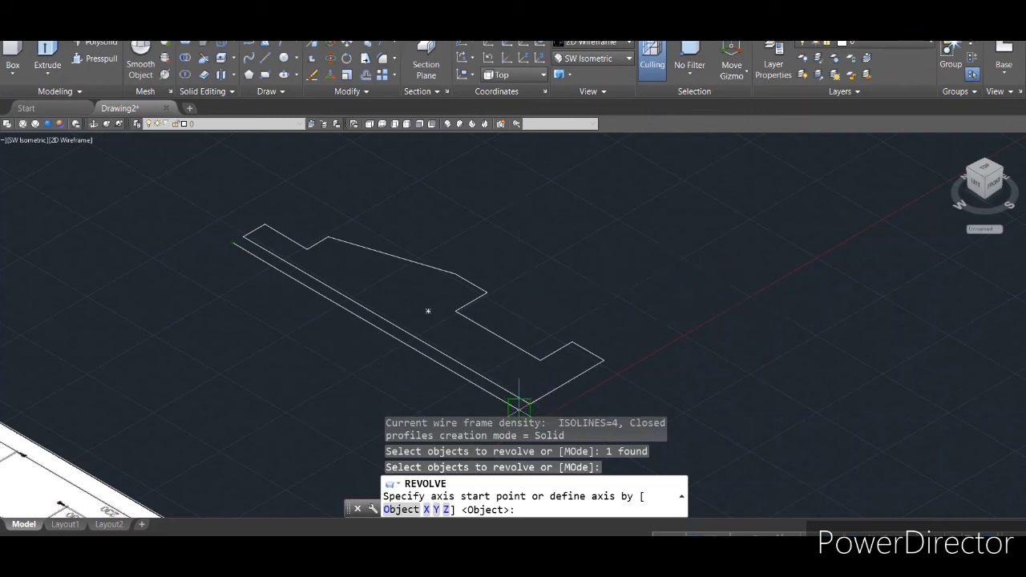
click(519, 404)
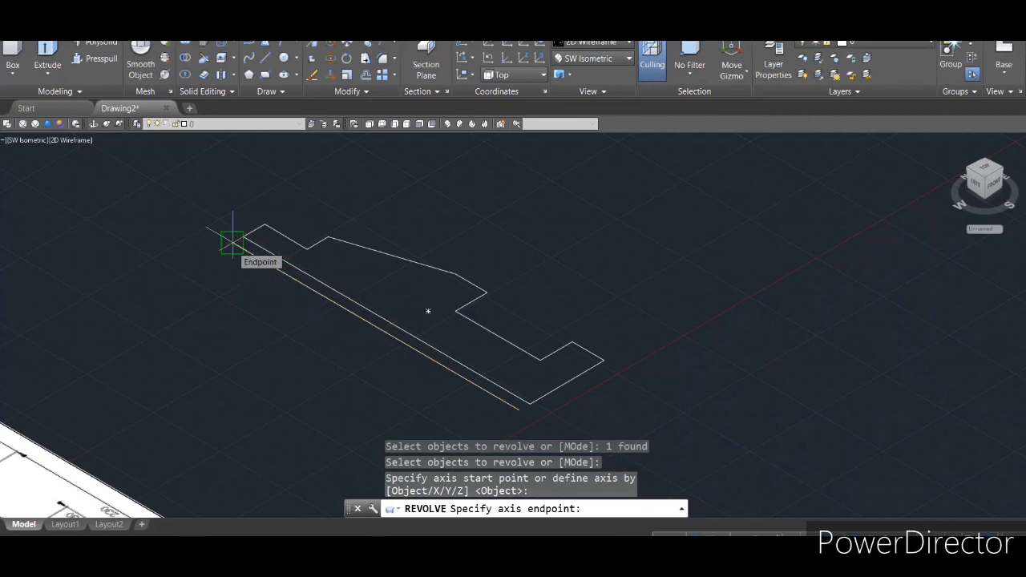
click(233, 242)
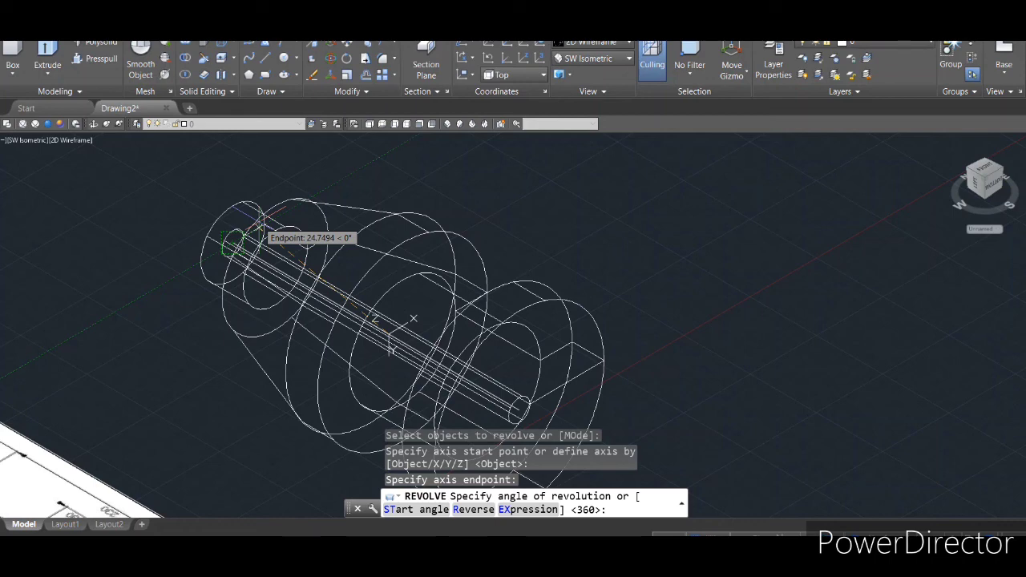
key(Return)
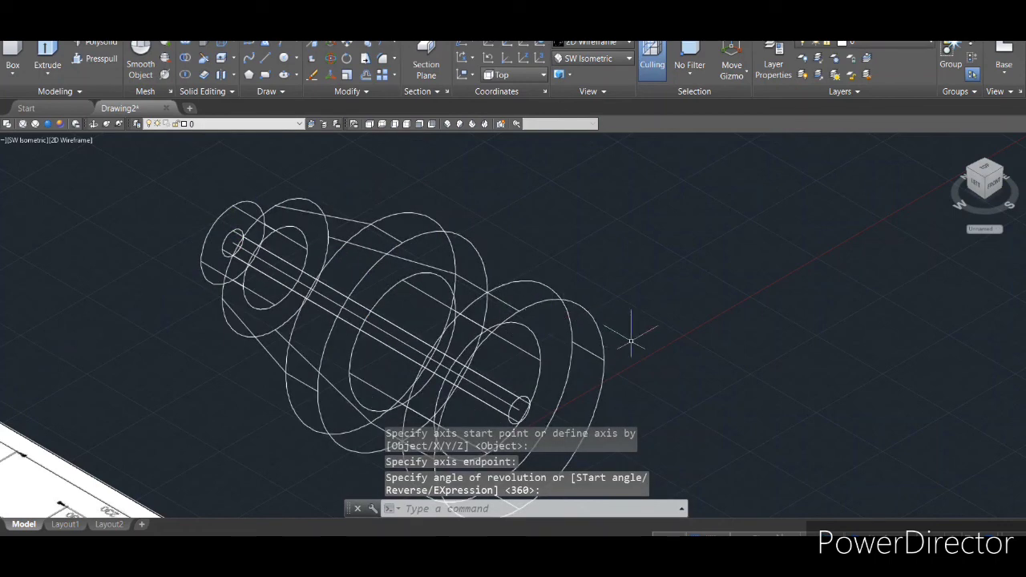
click(609, 44)
Apply the Shaded visual style, hide the grid, and orbit the part upright beside the Ex. A13 image.
click(581, 132)
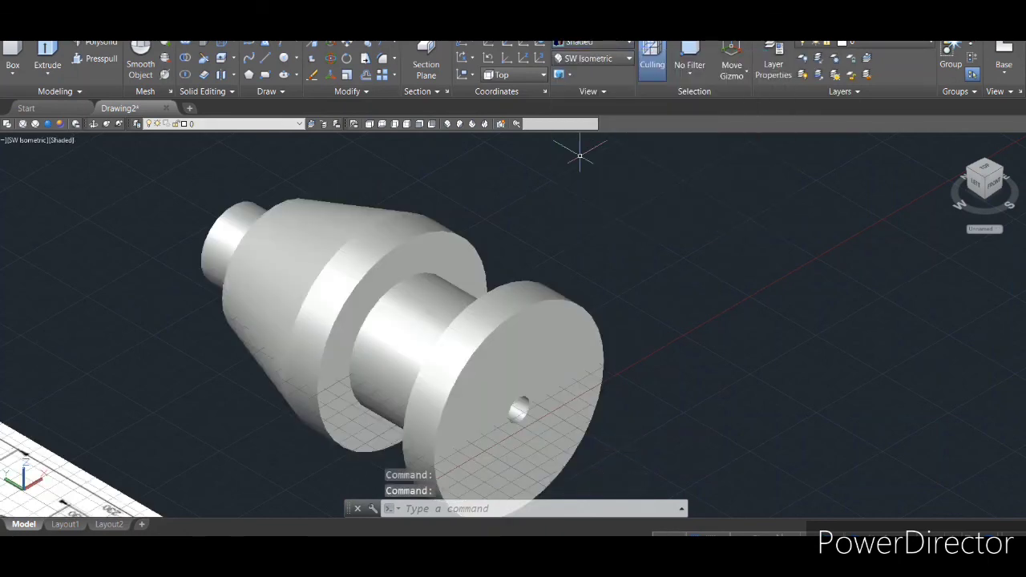
scroll(471, 337, up, 3)
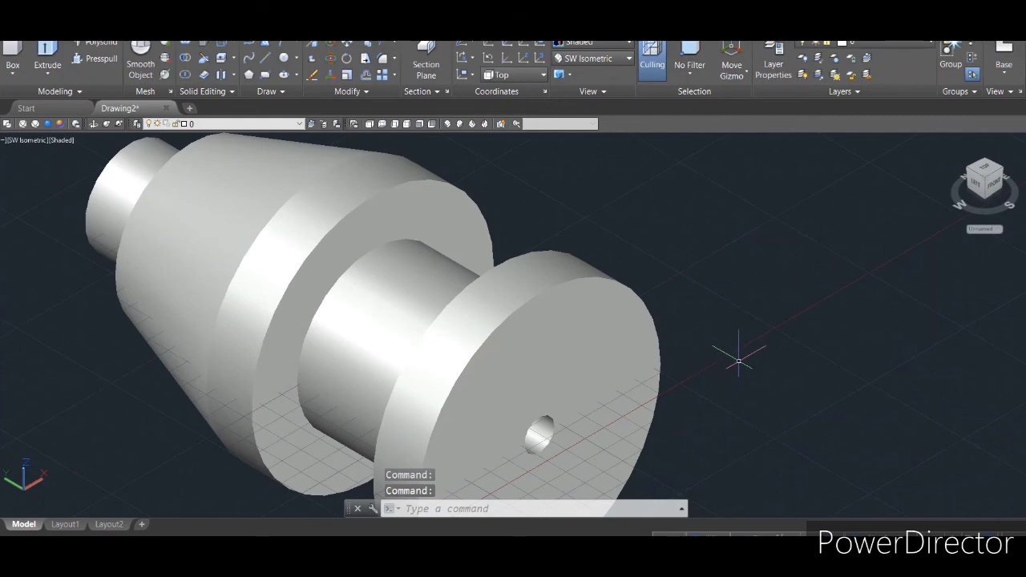
key(F7)
scroll(725, 353, down, 2)
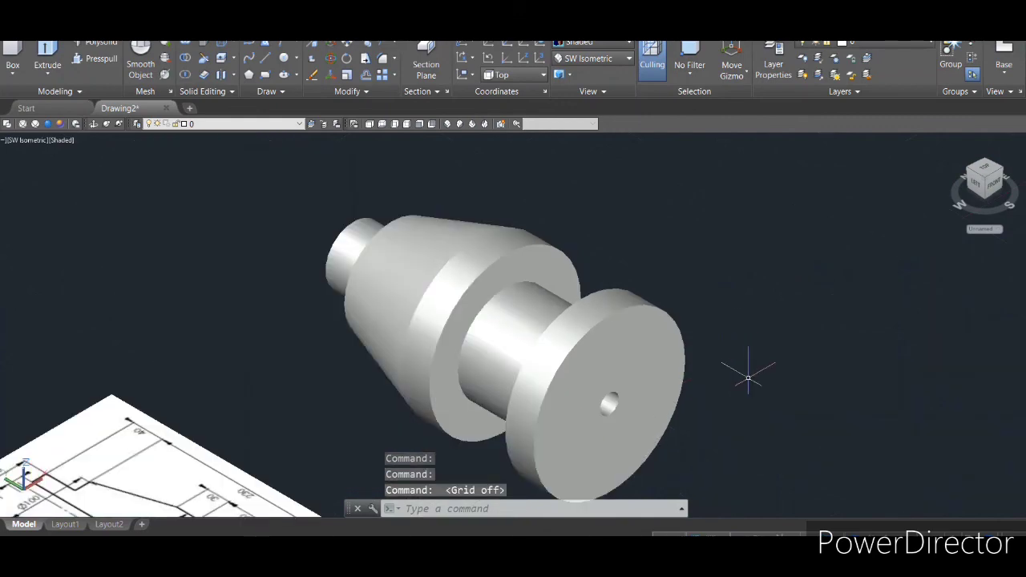
mouse_move(736, 369)
shift+middle_down()
mouse_move(609, 340)
mouse_move(664, 304)
mouse_move(655, 322)
mouse_move(665, 309)
mouse_move(699, 391)
mouse_move(724, 339)
shift+middle_up()
scroll(721, 320, down, 4)
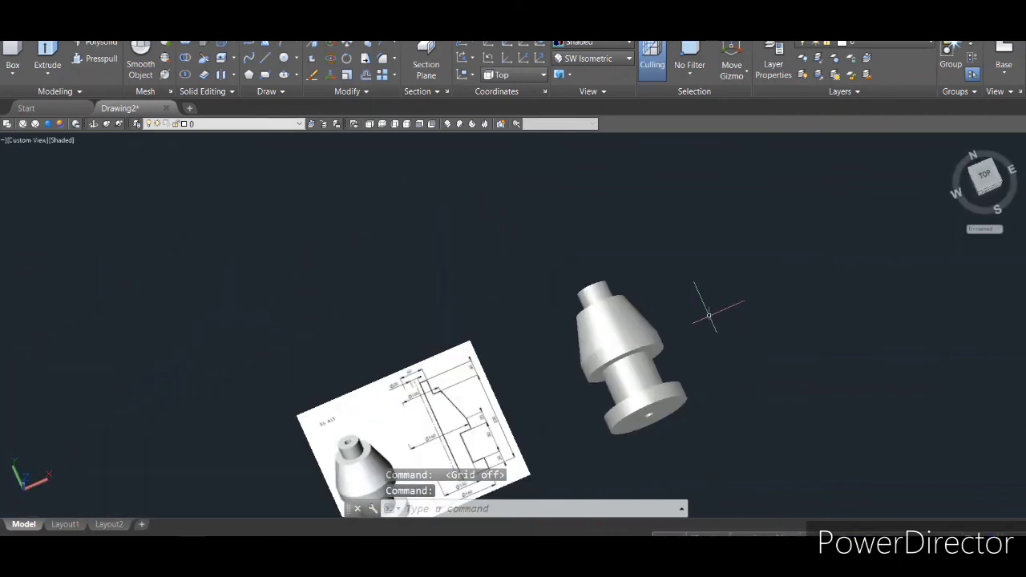
mouse_move(716, 297)
shift+middle_down()
mouse_move(673, 428)
mouse_move(648, 446)
mouse_move(617, 425)
shift+middle_up()
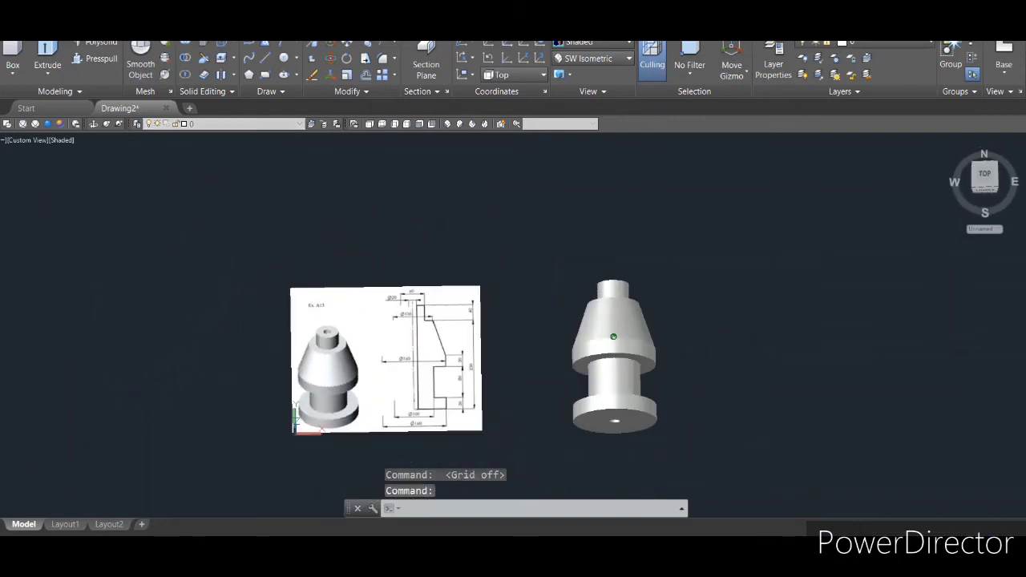
scroll(691, 345, up, 3)
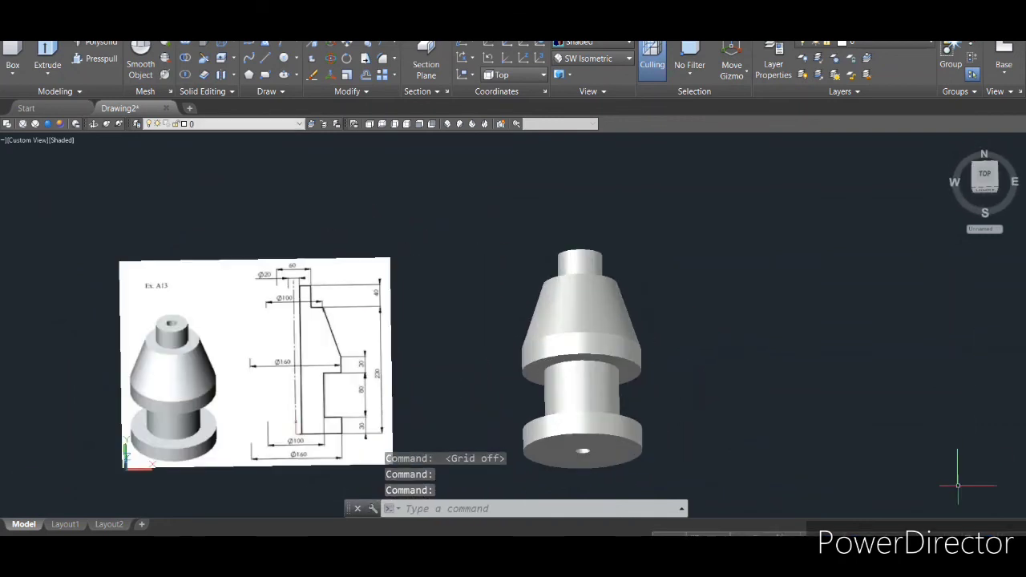